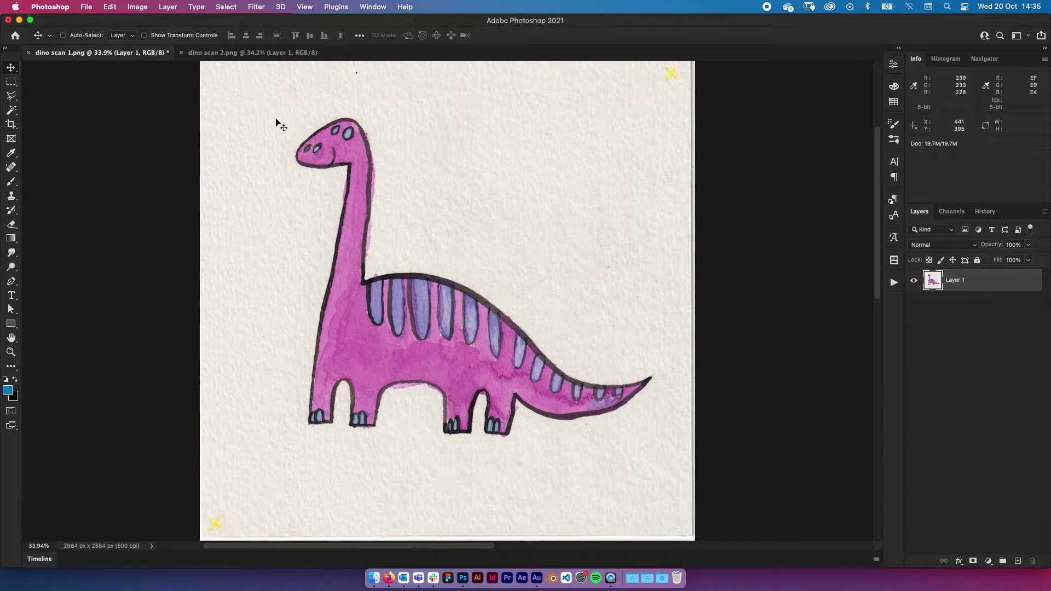
Rotate the dino scan 2.png image by 180° so the dinosaur stands upright
{"action": "left_click", "coordinate": [222, 55]}
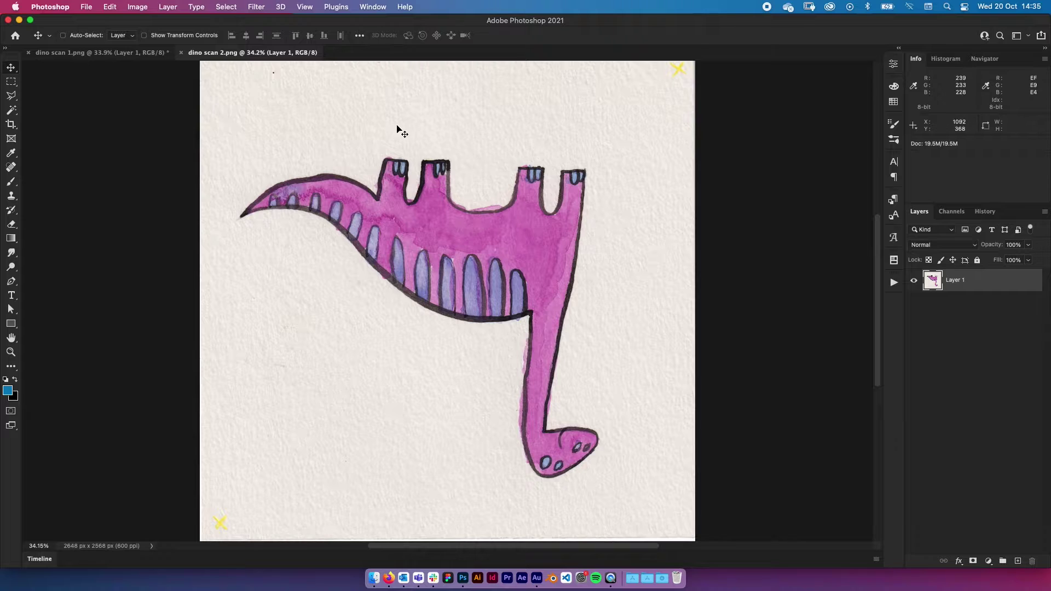
{"action": "left_click", "coordinate": [137, 6]}
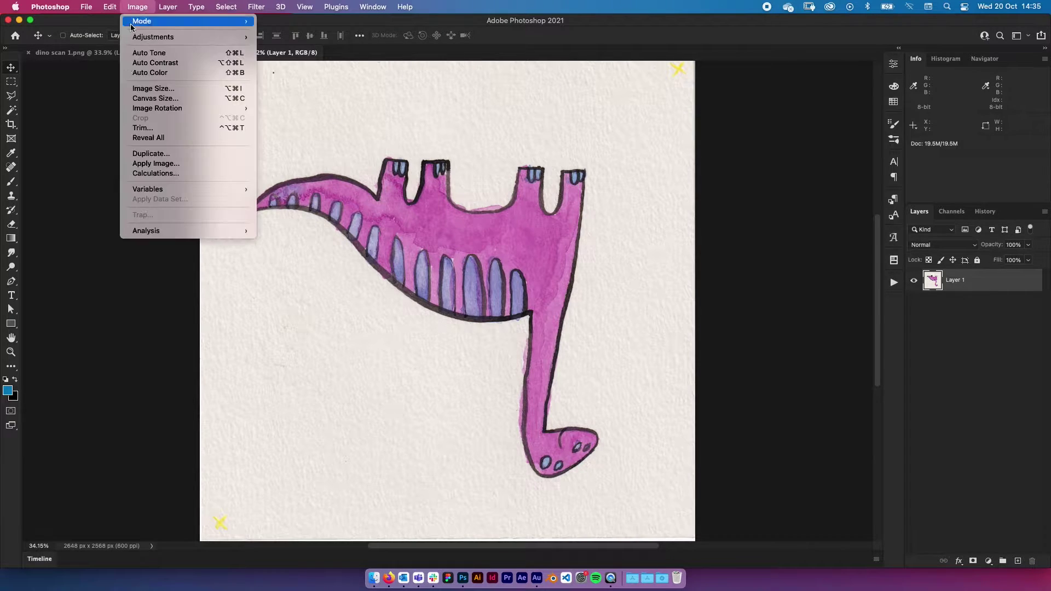
{"action": "mouse_move", "coordinate": [148, 108]}
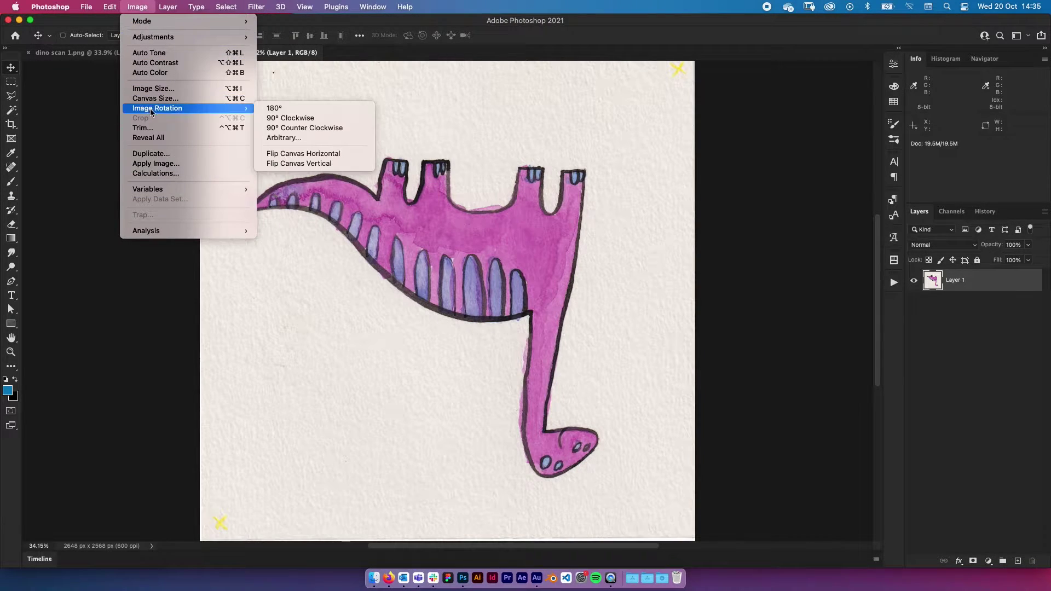
{"action": "left_click", "coordinate": [304, 109]}
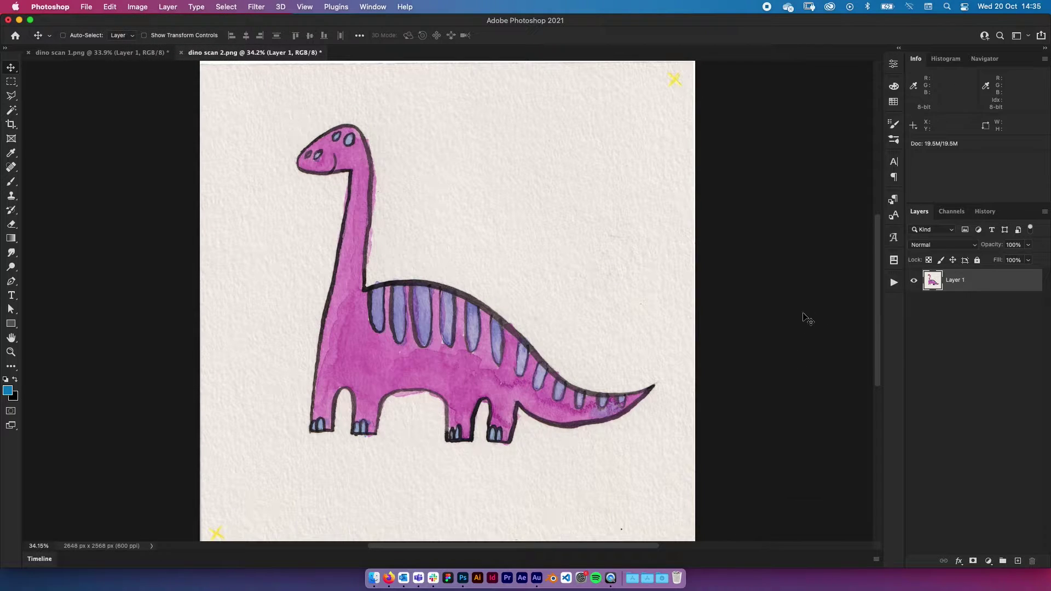
Copy the entire dino scan 2.png image and paste it into dino scan 1.png as a new layer
{"action": "key", "text": "super+a"}
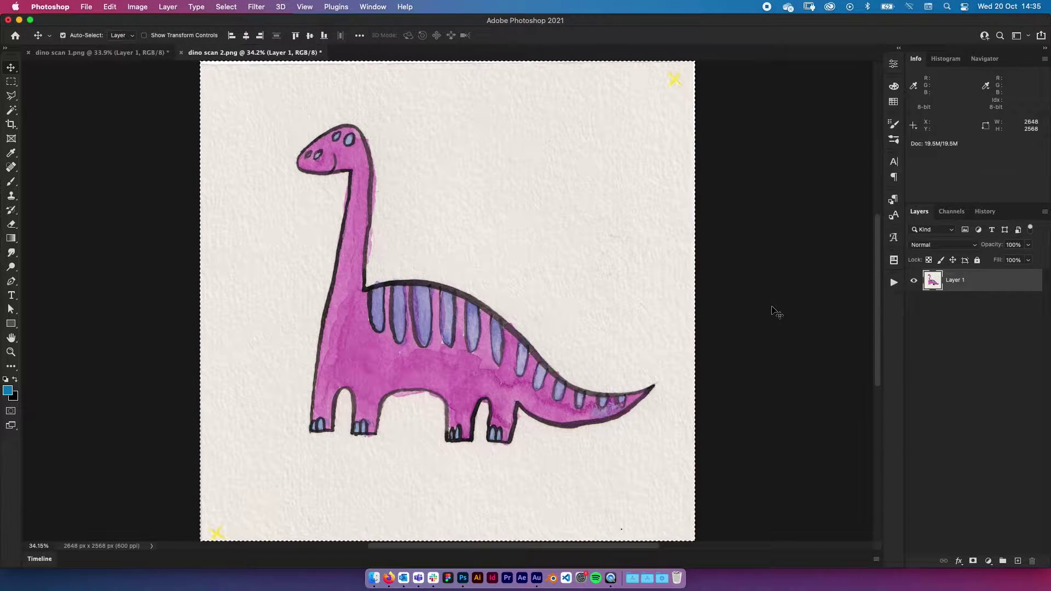
{"action": "left_click", "coordinate": [116, 53]}
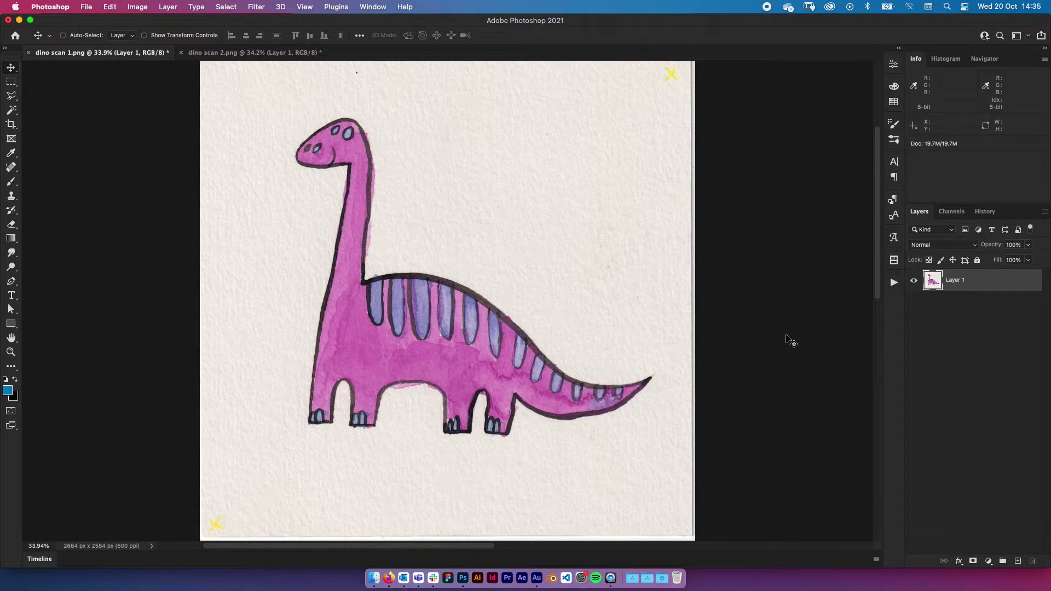
{"action": "key", "text": "super+v"}
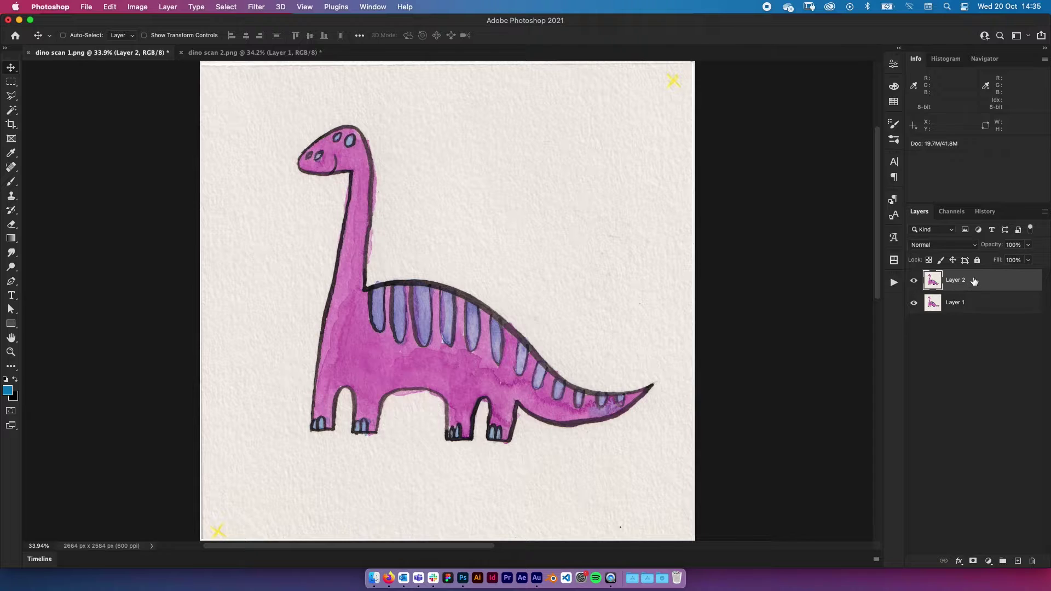
Set Layer 2's blend mode to Difference and move it roughly into line with the dinosaur on Layer 1
{"action": "left_click", "coordinate": [971, 248]}
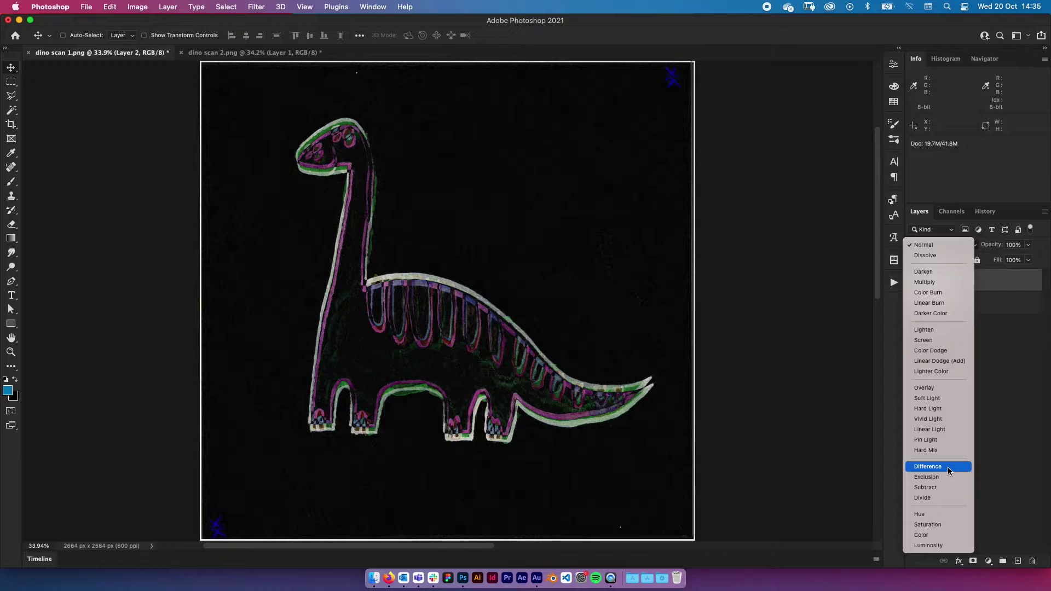
{"action": "left_click", "coordinate": [947, 467]}
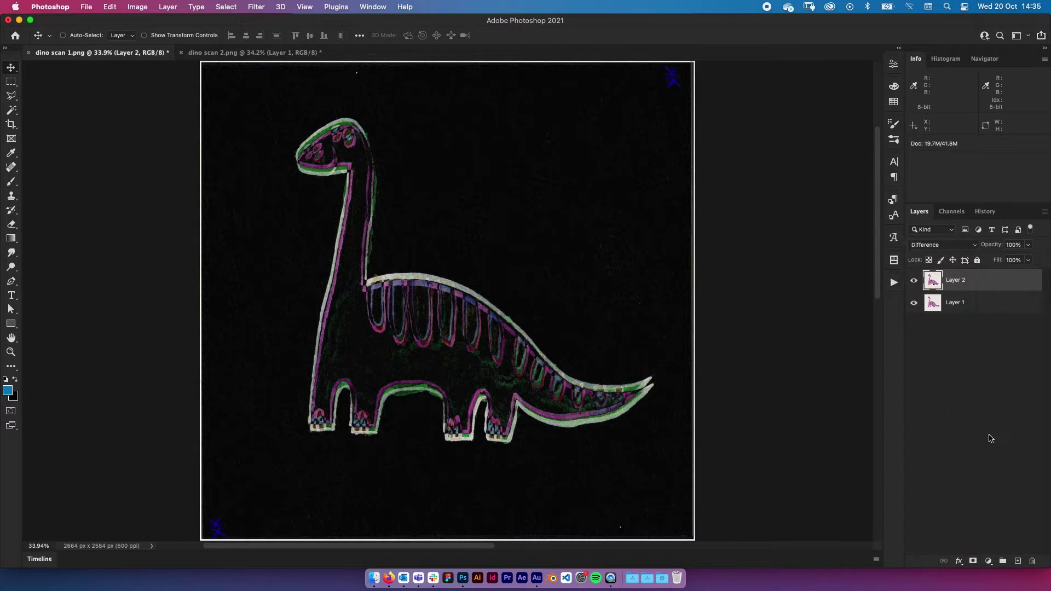
{"action": "key", "text": "super+equal"}
{"action": "key", "text": "super+equal"}
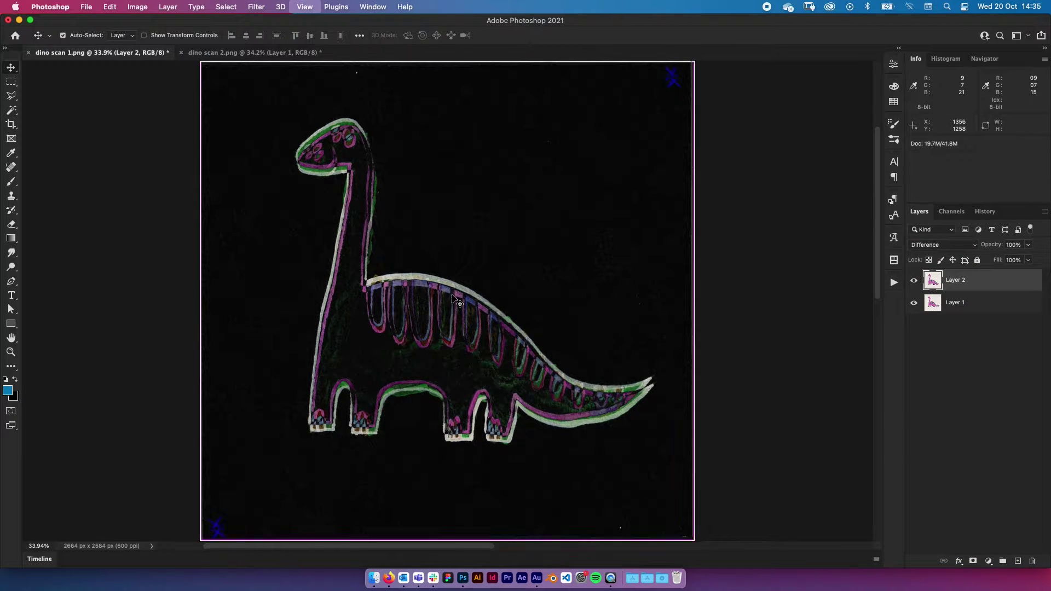
{"action": "mouse_move", "coordinate": [398, 323]}
{"action": "left_mouse_down"}
{"action": "mouse_move", "coordinate": [392, 305]}
{"action": "mouse_move", "coordinate": [403, 314]}
{"action": "left_mouse_up"}
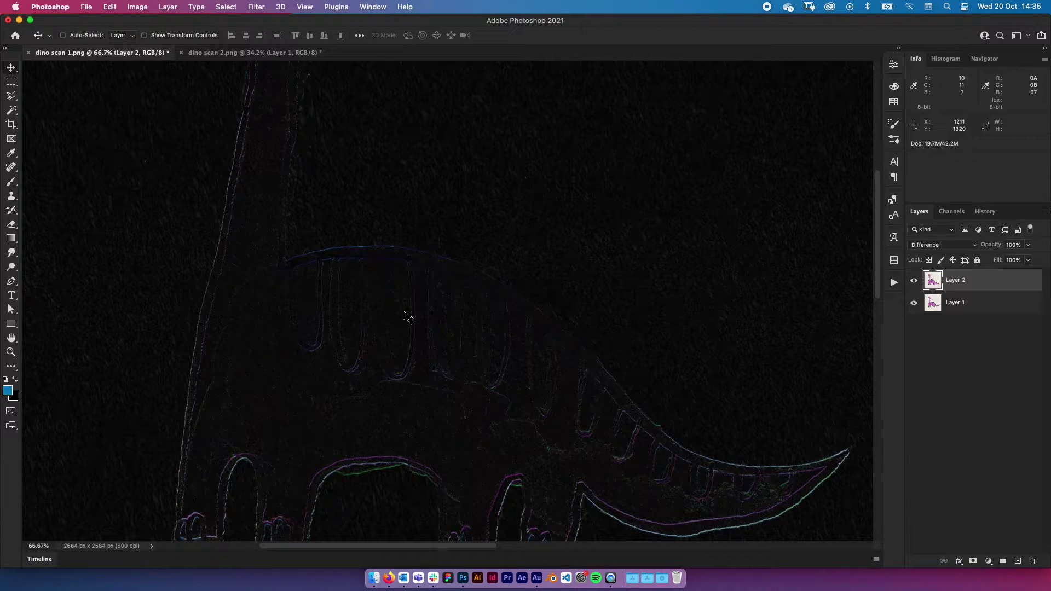
Examine how well the two scans line up along the dinosaur's head, back and tail and at the upper-right corner
{"action": "key", "text": "space"}
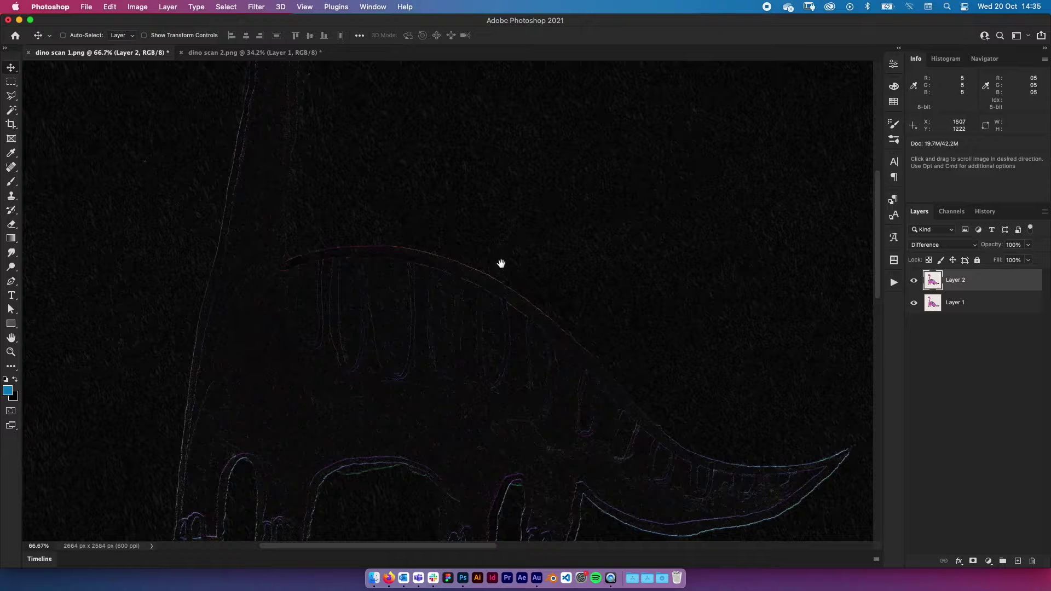
{"action": "left_click_drag", "start_coordinate": [499, 262], "coordinate": [602, 322]}
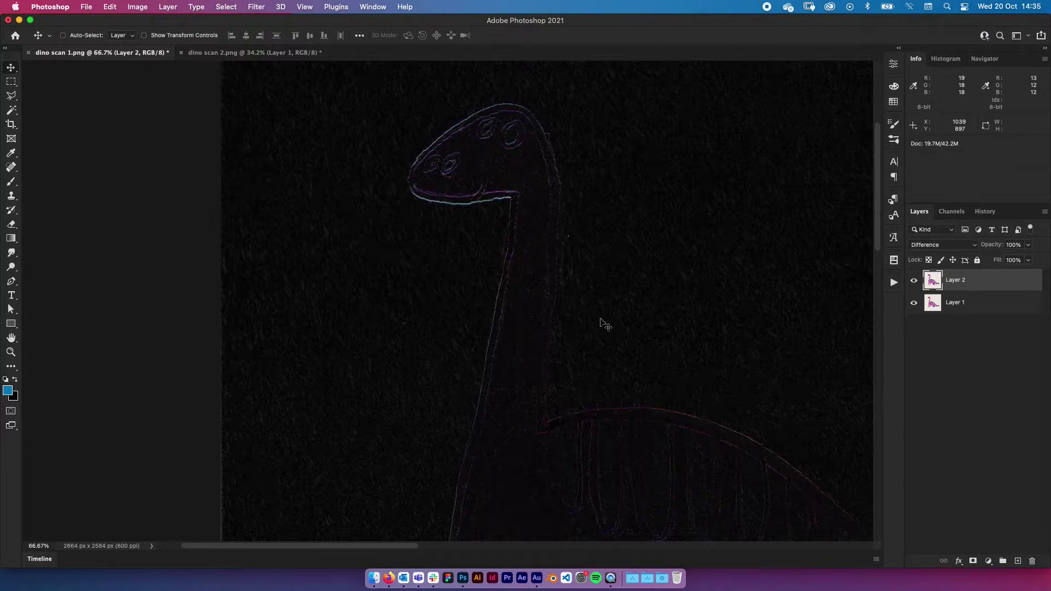
{"action": "key", "text": "space"}
{"action": "left_click_drag", "start_coordinate": [600, 387], "coordinate": [509, 335]}
{"action": "scroll", "coordinate": [536, 312], "scroll_direction": "right", "scroll_amount": 10}
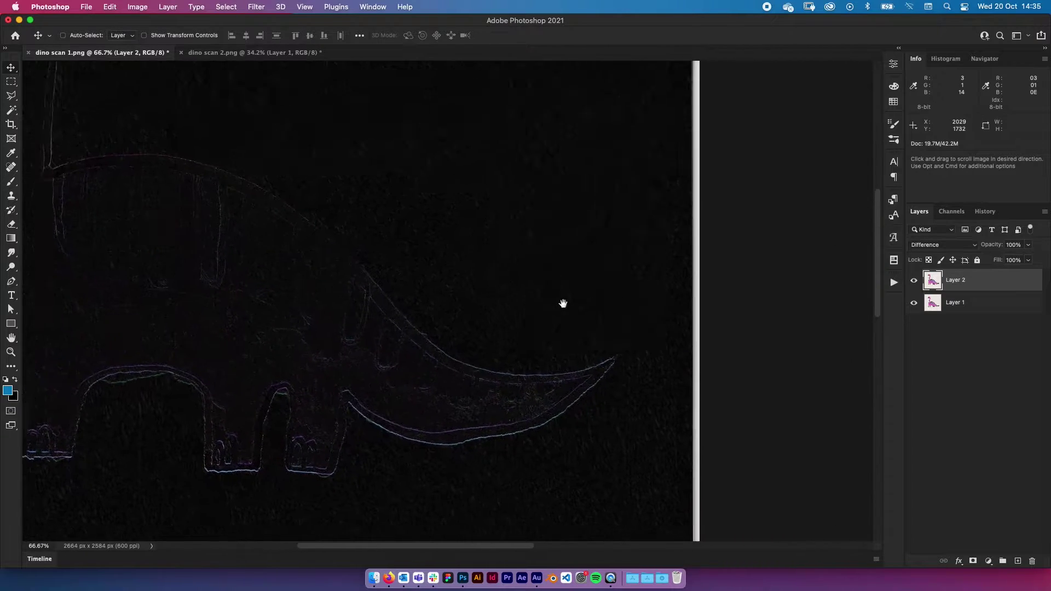
{"action": "left_click_drag", "start_coordinate": [563, 303], "coordinate": [547, 360]}
{"action": "scroll", "coordinate": [547, 359], "scroll_direction": "up", "scroll_amount": 8}
{"action": "scroll", "coordinate": [537, 356], "scroll_direction": "right", "scroll_amount": 4}
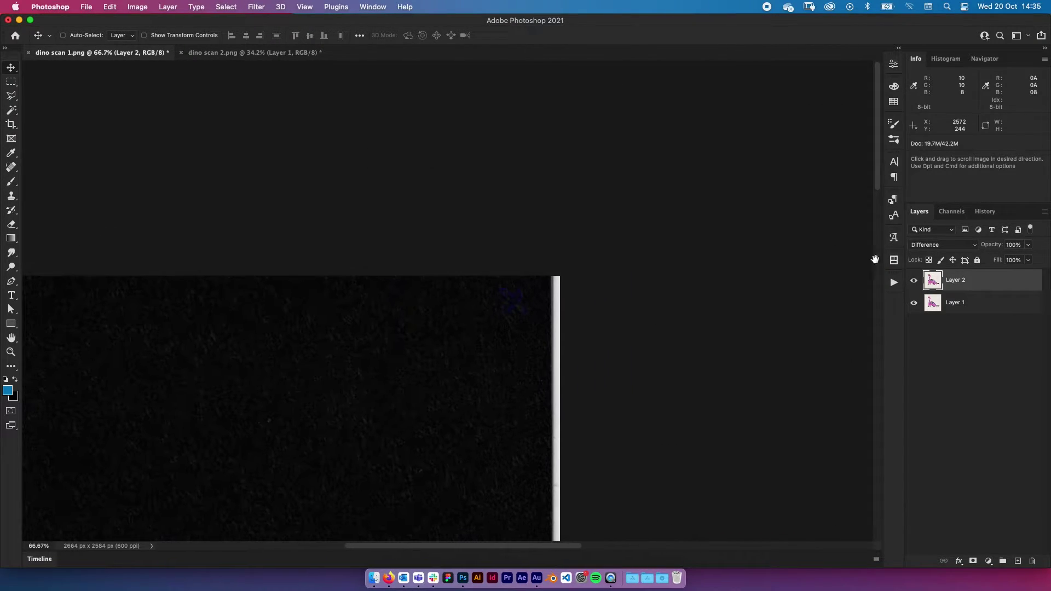
Locate the upper-right yellow cross with Layer 2 hidden, then show Layer 2 again and align its cross with the one below
{"action": "left_click", "coordinate": [912, 281]}
{"action": "scroll", "coordinate": [534, 319], "scroll_direction": "up", "scroll_amount": 5}
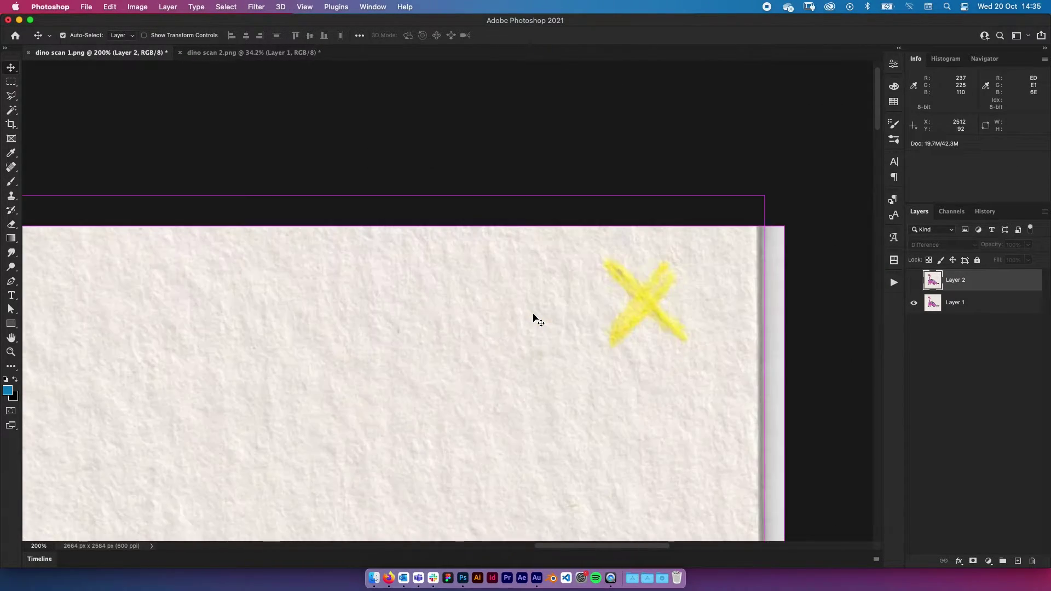
{"action": "scroll", "coordinate": [623, 344], "scroll_direction": "right", "scroll_amount": 4}
{"action": "scroll", "coordinate": [516, 324], "scroll_direction": "down", "scroll_amount": 5}
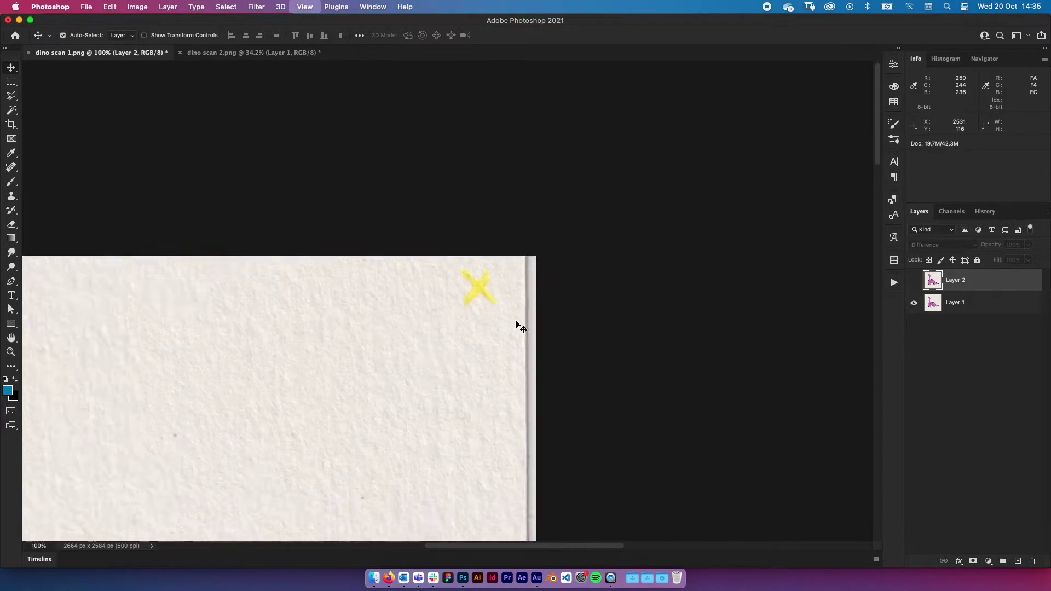
{"action": "scroll", "coordinate": [516, 320], "scroll_direction": "down", "scroll_amount": 10}
{"action": "scroll", "coordinate": [516, 320], "scroll_direction": "left", "scroll_amount": 6}
{"action": "scroll", "coordinate": [478, 323], "scroll_direction": "up", "scroll_amount": 9}
{"action": "scroll", "coordinate": [478, 324], "scroll_direction": "right", "scroll_amount": 8}
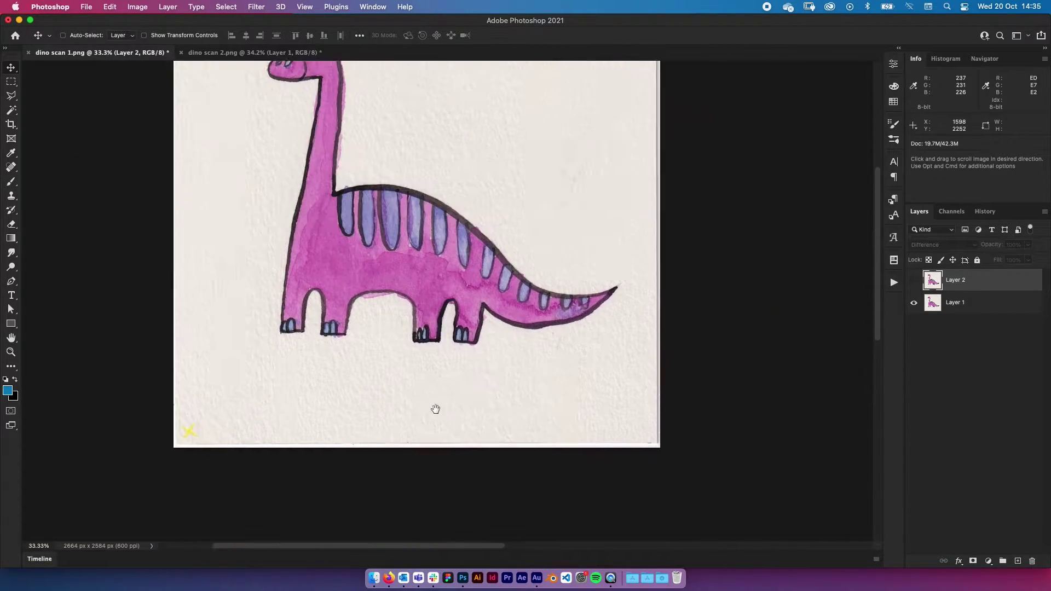
{"action": "scroll", "coordinate": [493, 351], "scroll_direction": "up", "scroll_amount": 10}
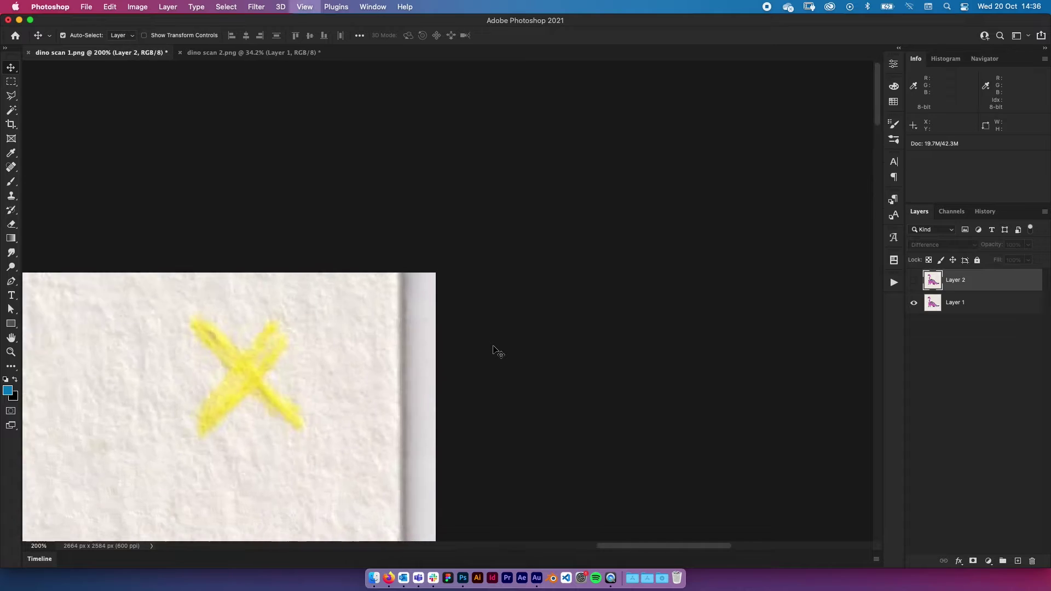
{"action": "scroll", "coordinate": [547, 390], "scroll_direction": "down", "scroll_amount": 5}
{"action": "scroll", "coordinate": [547, 390], "scroll_direction": "left", "scroll_amount": 12}
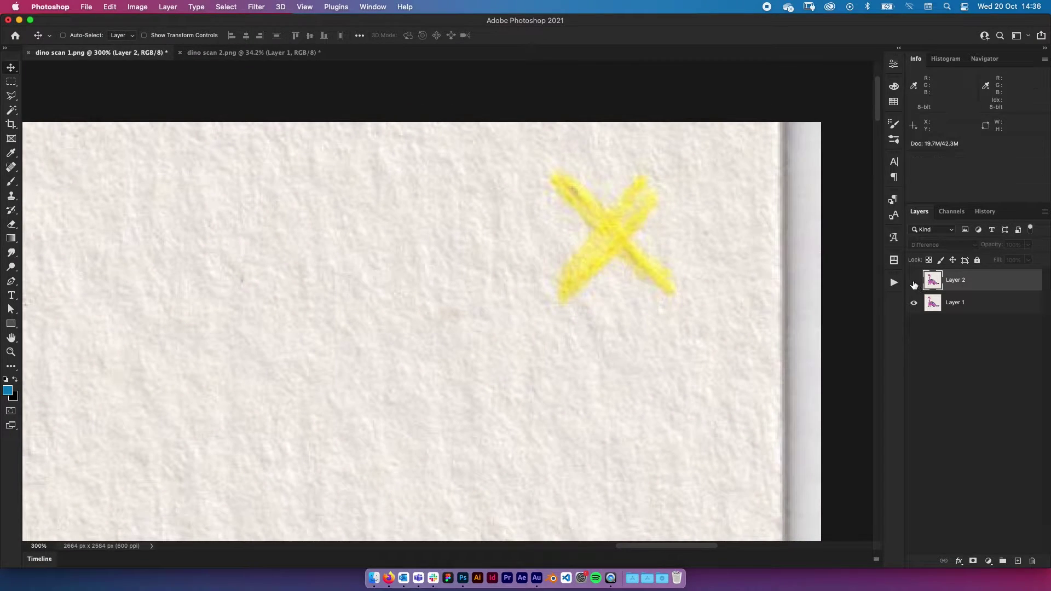
{"action": "left_click", "coordinate": [913, 280]}
{"action": "left_click_drag", "start_coordinate": [656, 347], "coordinate": [654, 346]}
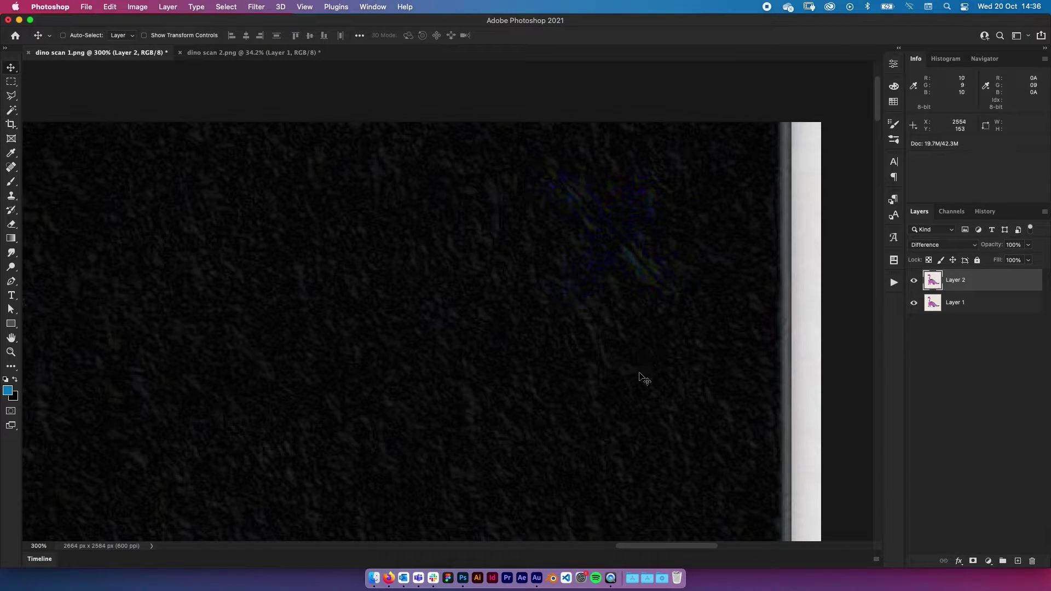
Rotate Layer 2 slightly around a reference point on the upper-right cross until the lower-left crosses coincide
{"action": "key", "text": "super+t"}
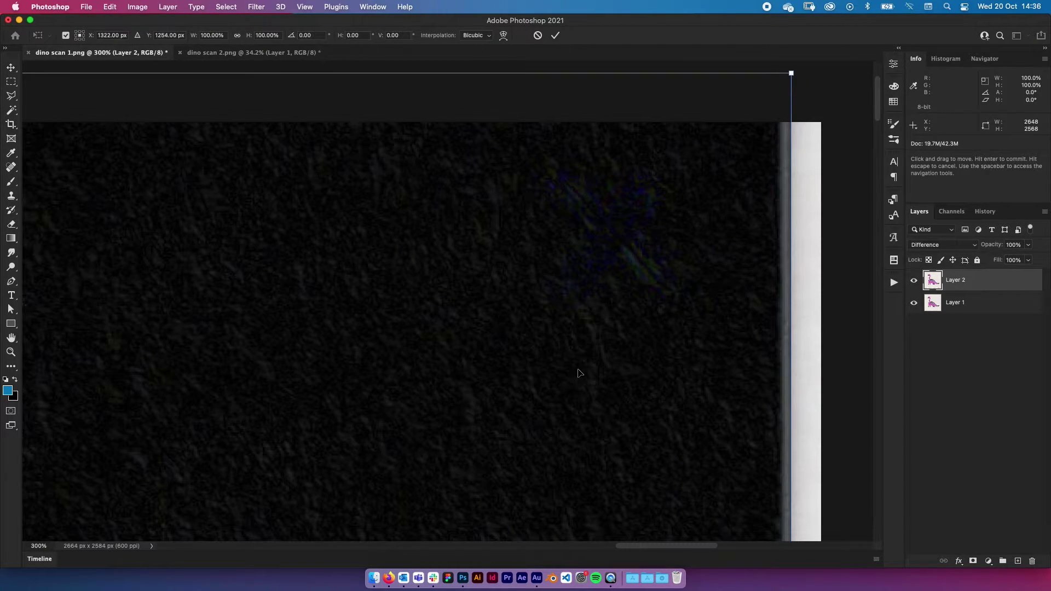
{"action": "left_click", "coordinate": [617, 232], "text": "alt"}
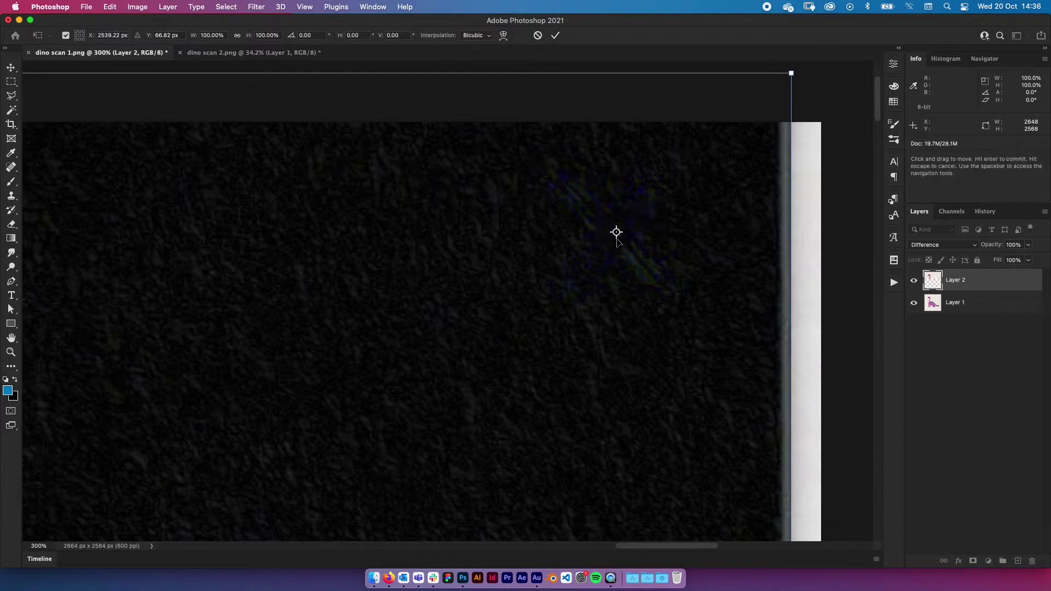
{"action": "key", "text": "super+minus"}
{"action": "key", "text": "super+minus"}
{"action": "key", "text": "super+minus"}
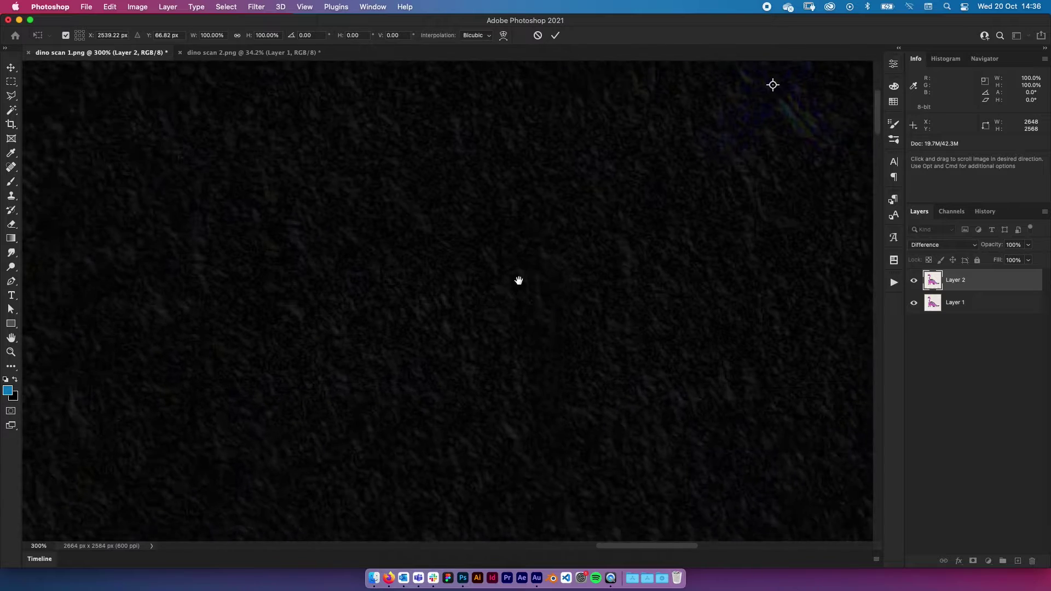
{"action": "key", "text": "super+minus"}
{"action": "left_click_drag", "start_coordinate": [436, 344], "coordinate": [579, 283]}
{"action": "key", "text": "super+plus"}
{"action": "key", "text": "super+plus"}
{"action": "key", "text": "super+plus"}
{"action": "key", "text": "super+plus"}
{"action": "key", "text": "super+plus"}
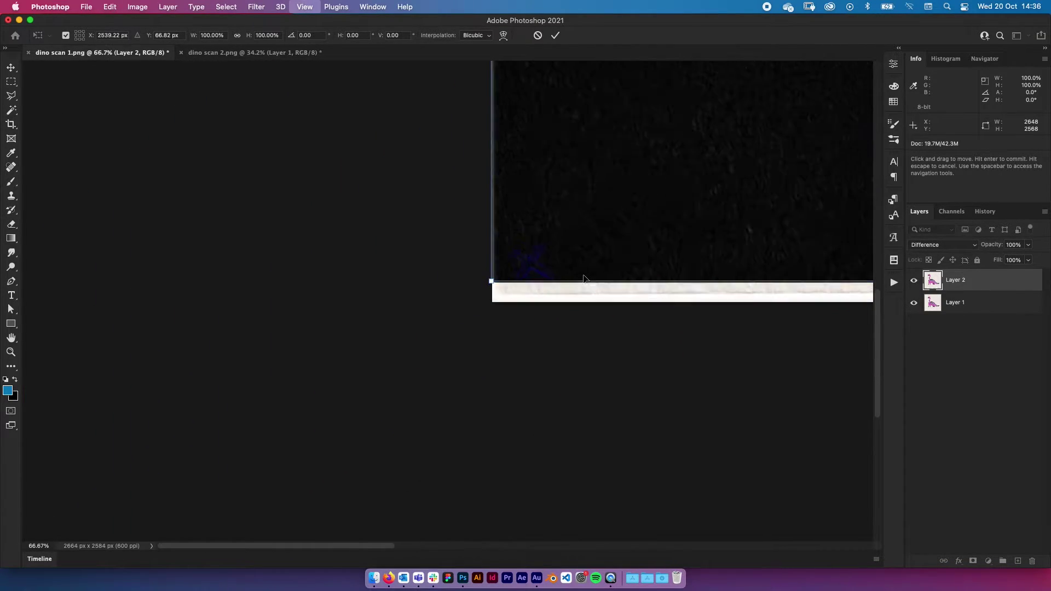
{"action": "left_click_drag", "start_coordinate": [486, 422], "coordinate": [424, 450]}
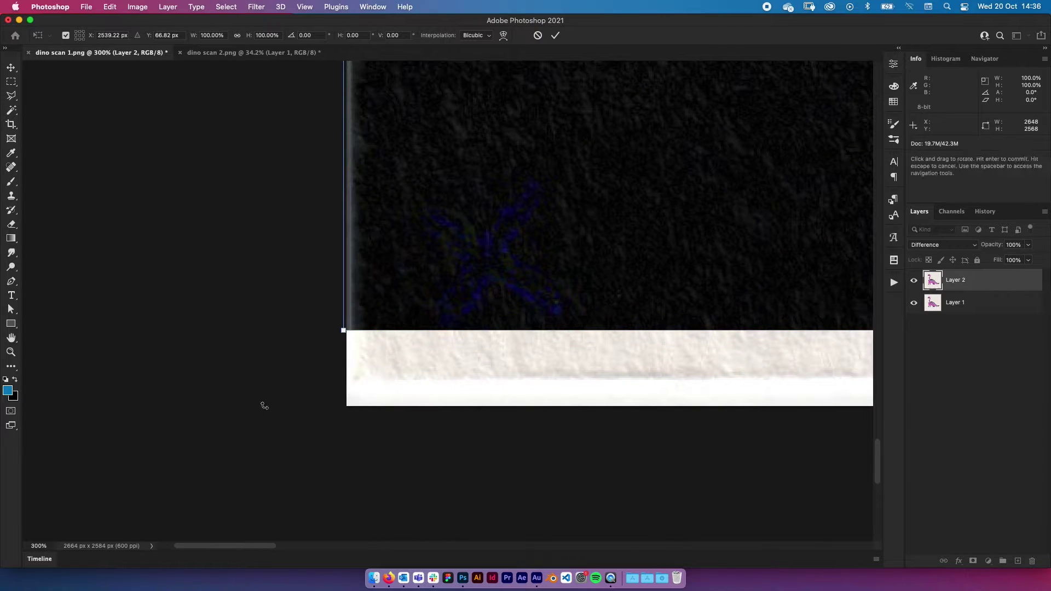
{"action": "left_click_drag", "start_coordinate": [262, 410], "coordinate": [203, 466]}
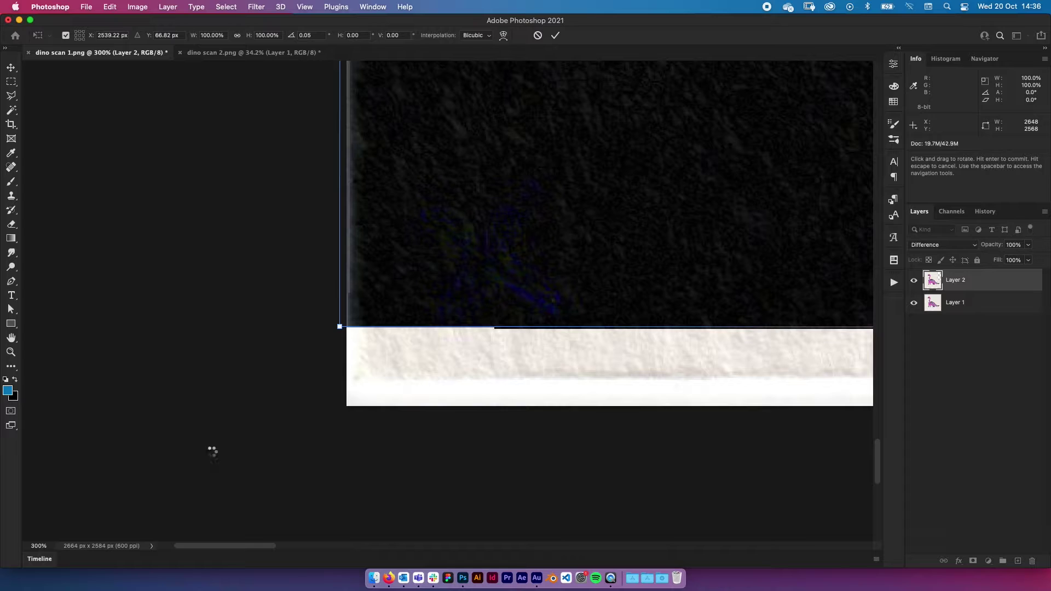
Nudge Layer 2 slightly upward to tighten the alignment along the dinosaur's back and stripes
{"action": "key", "text": "super+0"}
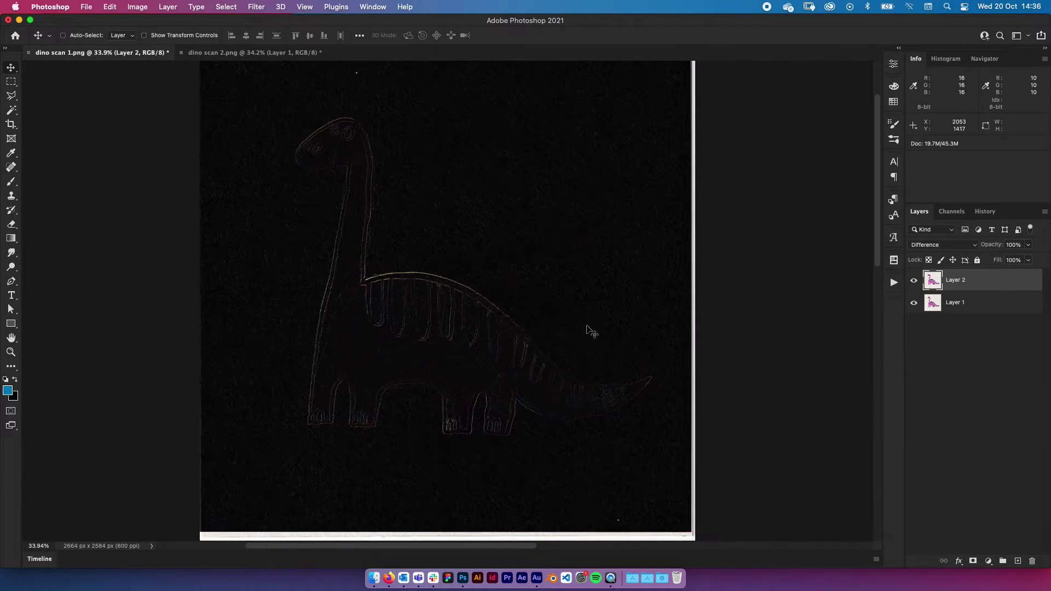
{"action": "key", "text": "super+1"}
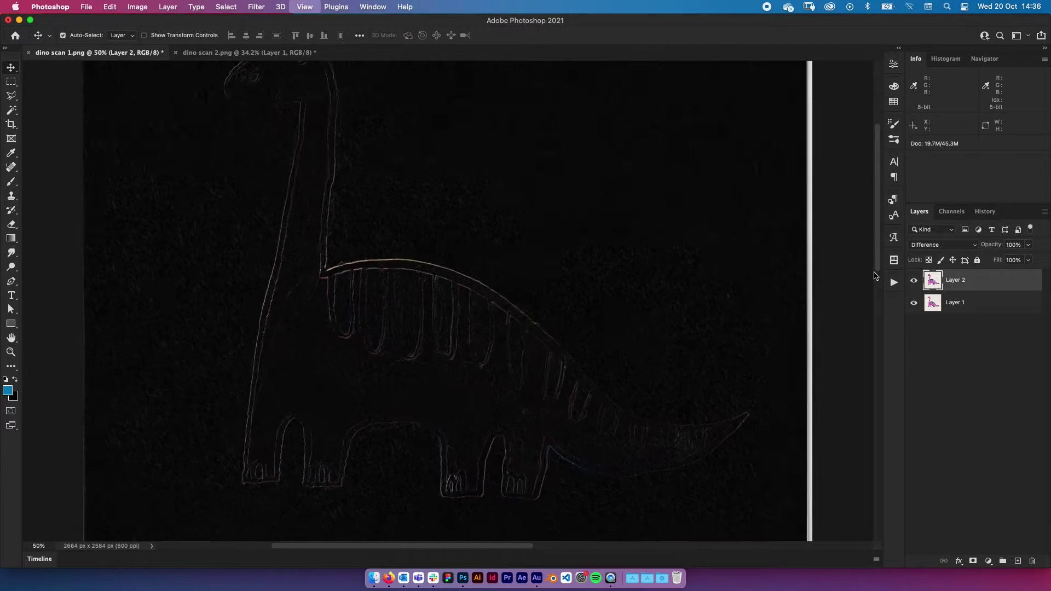
{"action": "left_click_drag", "start_coordinate": [375, 300], "coordinate": [477, 342]}
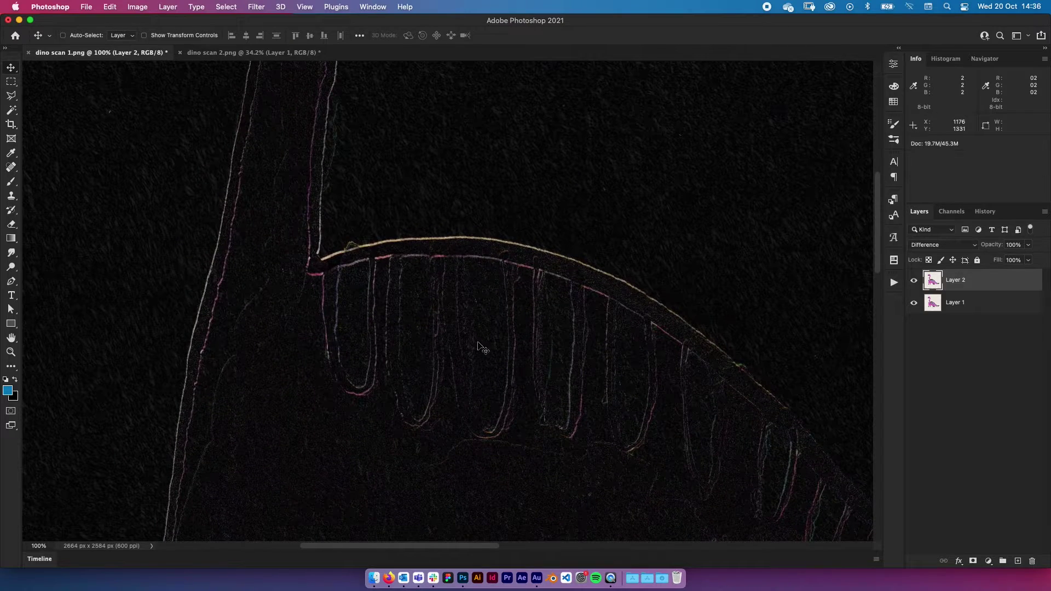
{"action": "key", "text": "Up"}
{"action": "key", "text": "Up"}
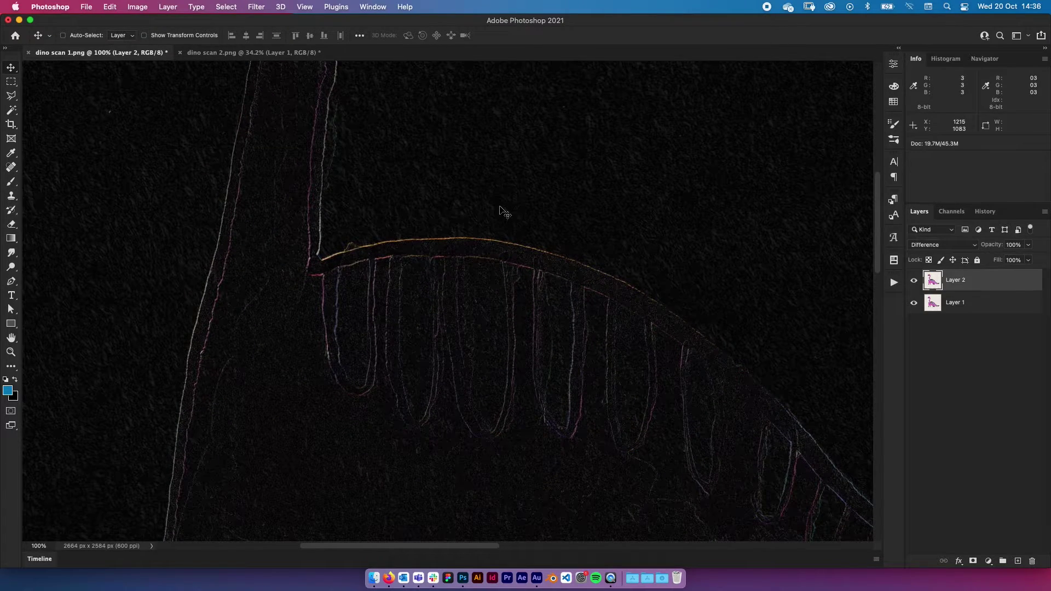
Check the overall alignment of the whole dinosaur and set Layer 2's blend mode back to Normal
{"action": "key", "text": "super+minus"}
{"action": "key", "text": "super+minus"}
{"action": "key", "text": "super+minus"}
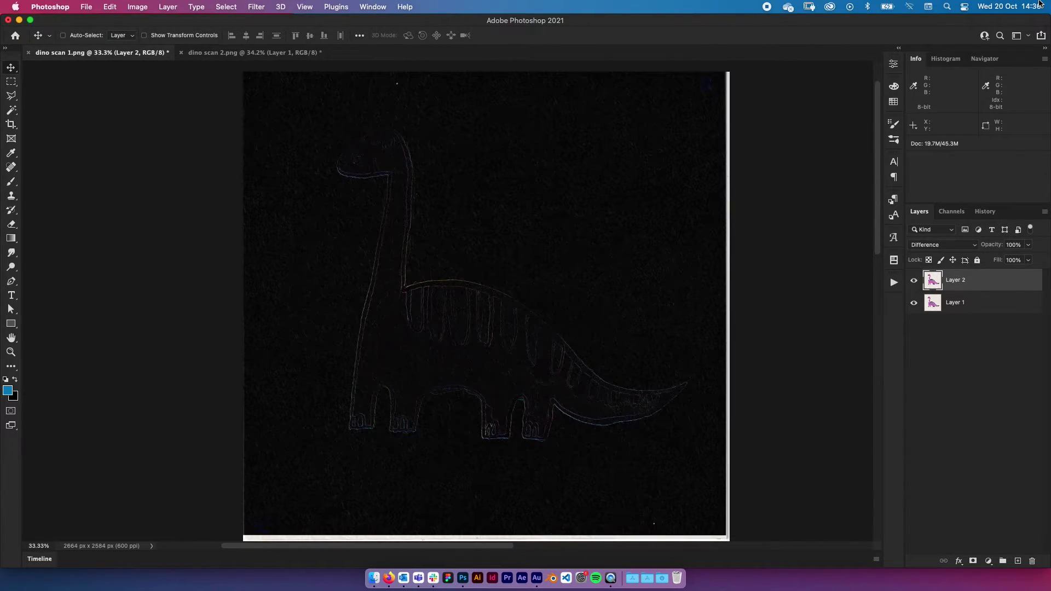
{"action": "left_click_drag", "start_coordinate": [528, 238], "coordinate": [631, 297]}
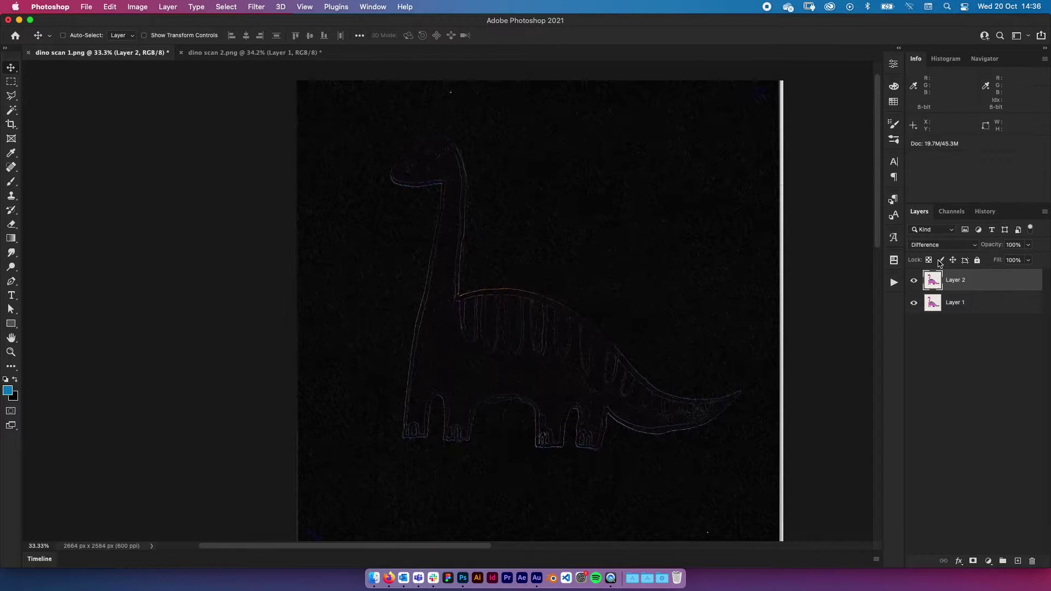
{"action": "left_click", "coordinate": [977, 248]}
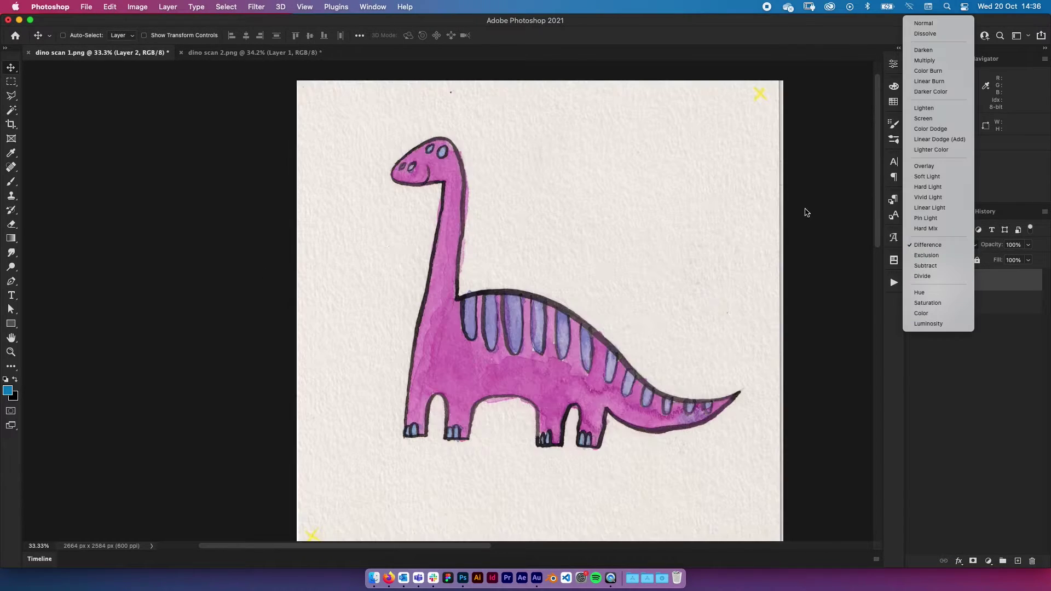
{"action": "left_click", "coordinate": [933, 23]}
{"action": "left_click_drag", "start_coordinate": [813, 316], "coordinate": [797, 284]}
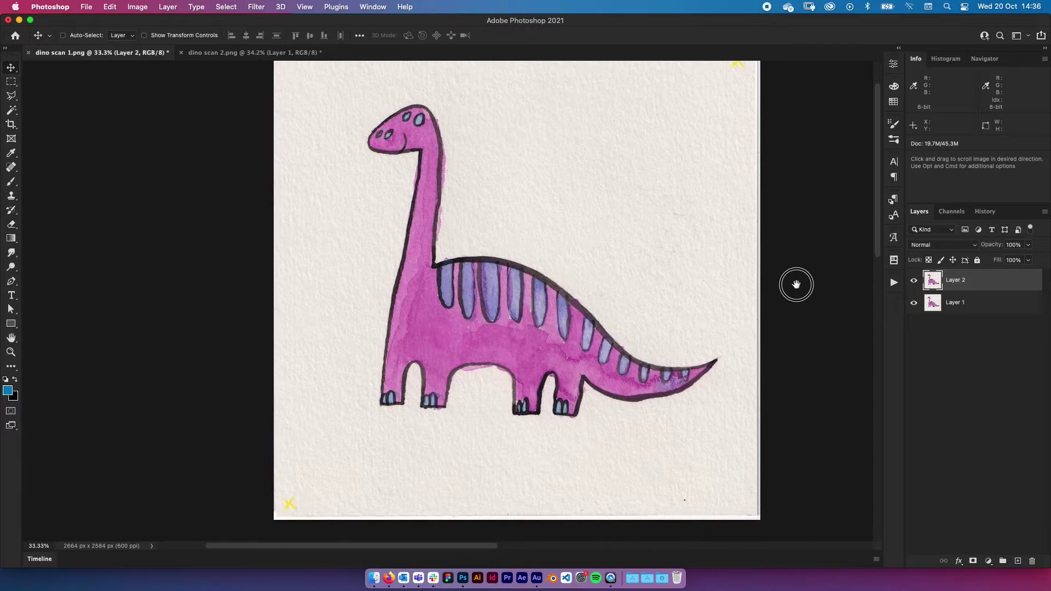
Compare the paper texture and shadows of the two scans by toggling Layer 2's visibility
{"action": "left_click", "coordinate": [914, 281]}
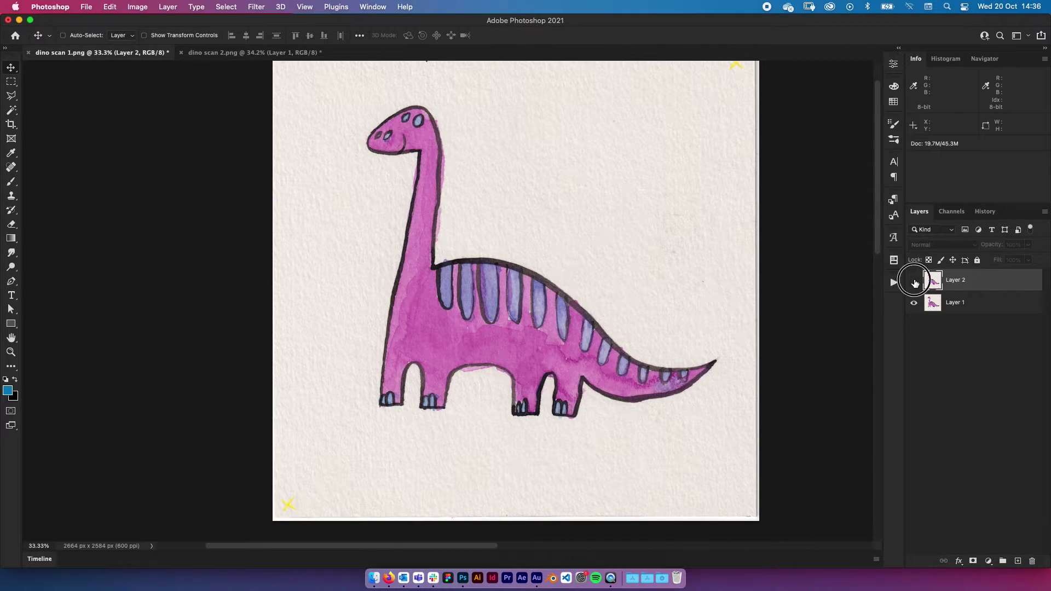
{"action": "left_click", "coordinate": [914, 281]}
{"action": "left_click", "coordinate": [914, 282]}
{"action": "left_click", "coordinate": [914, 281]}
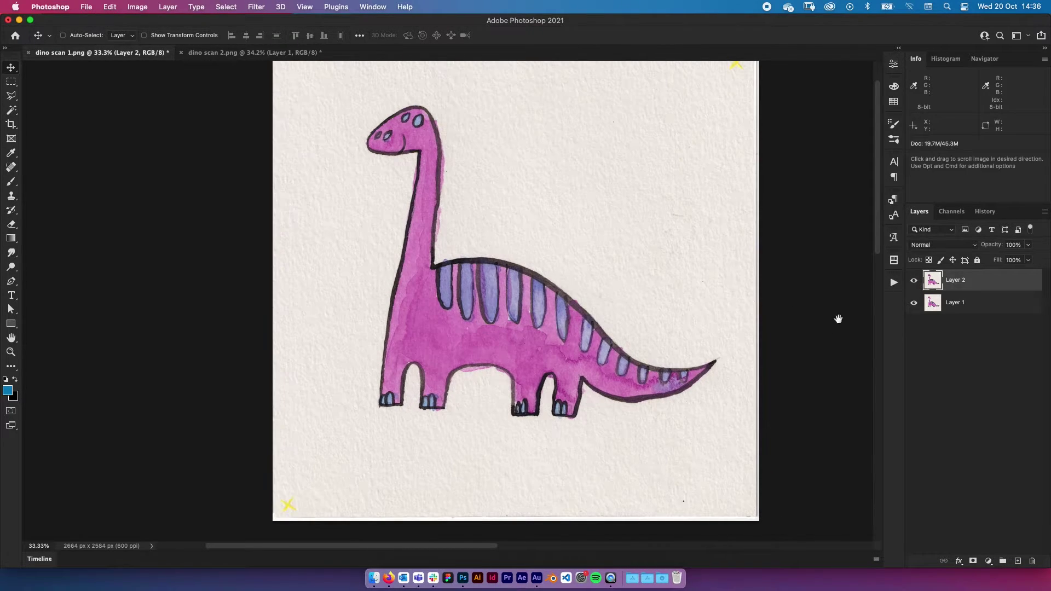
{"action": "left_click_drag", "start_coordinate": [755, 348], "coordinate": [722, 328]}
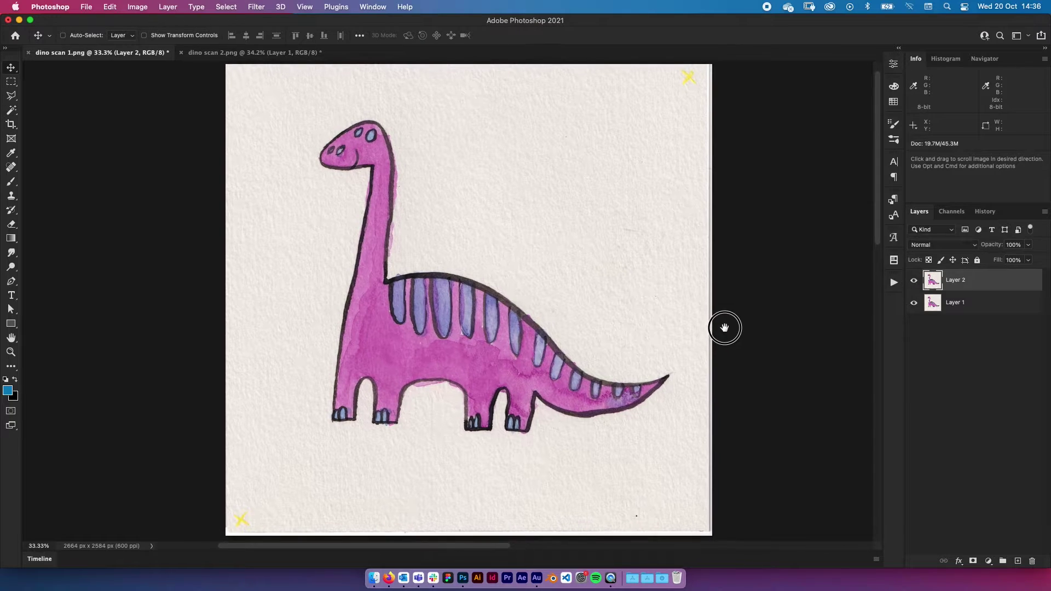
{"action": "left_click", "coordinate": [914, 281]}
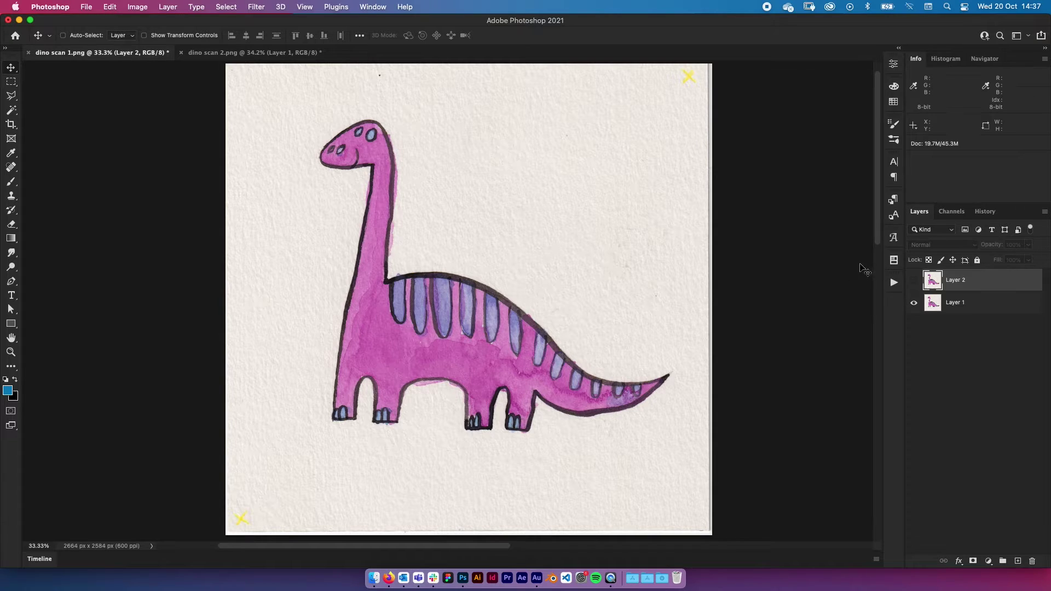
{"action": "left_click", "coordinate": [913, 281]}
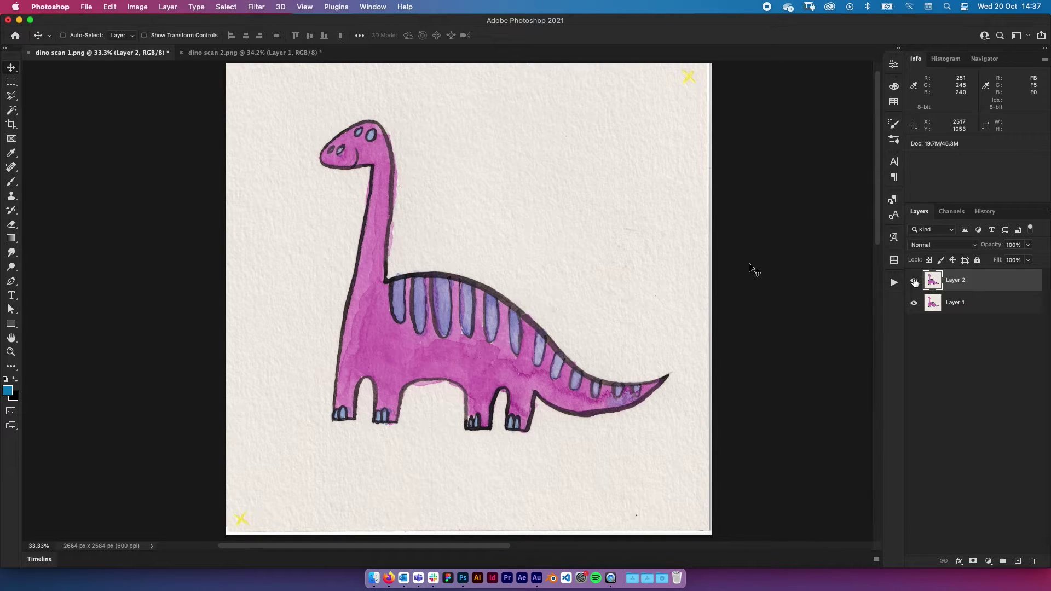
{"action": "scroll", "coordinate": [668, 277], "scroll_direction": "left", "scroll_amount": 1}
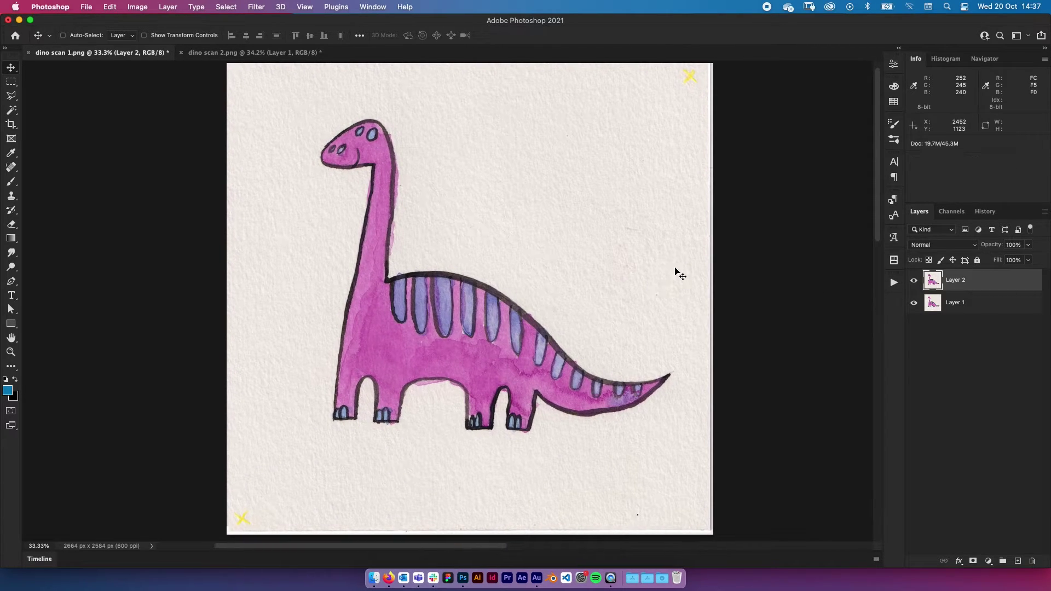
{"action": "left_click_drag", "start_coordinate": [668, 321], "coordinate": [646, 307]}
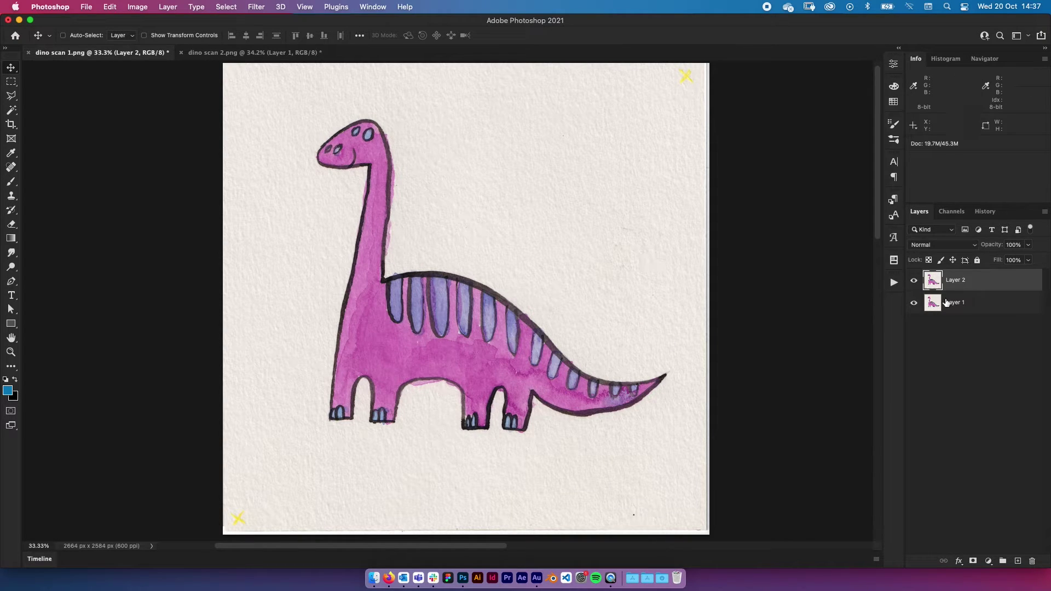
Set Layer 2's blend mode to Lighter Color and compare the result with Layer 2 hidden and shown
{"action": "left_click", "coordinate": [976, 247]}
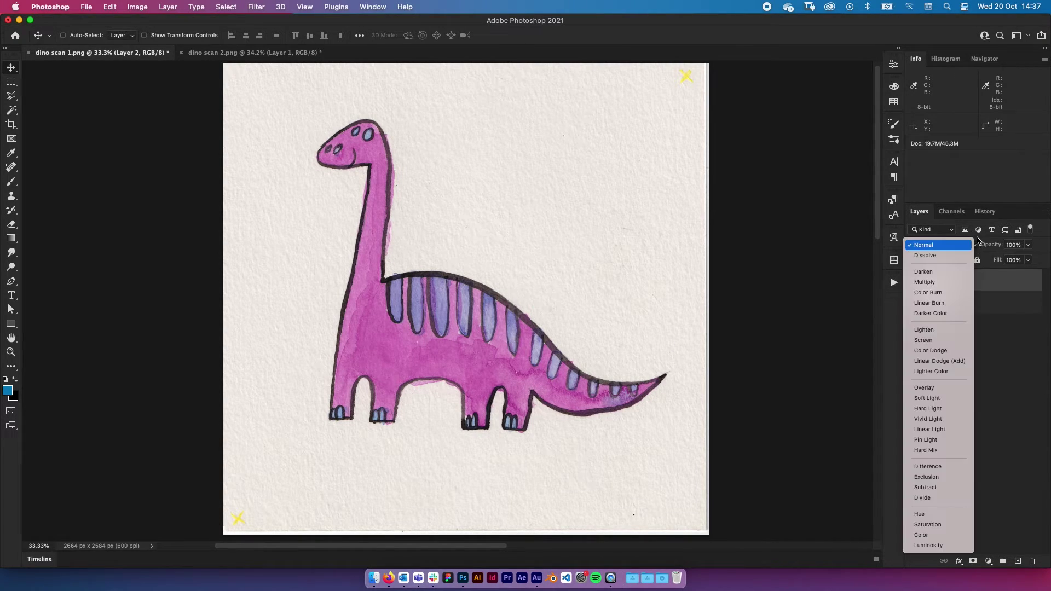
{"action": "left_click", "coordinate": [948, 371]}
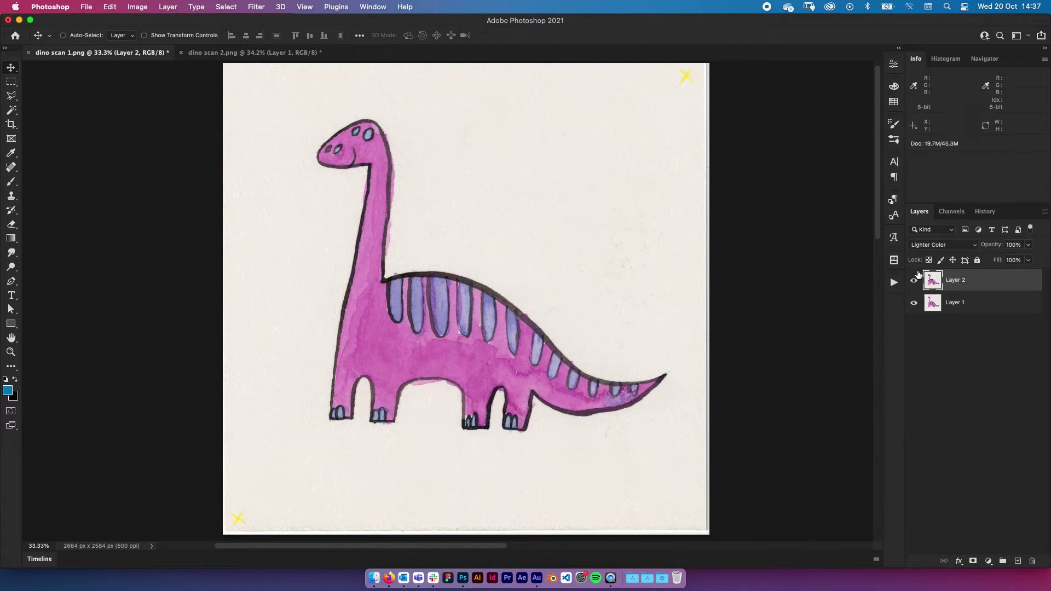
{"action": "left_click", "coordinate": [914, 282]}
{"action": "left_click", "coordinate": [914, 281]}
{"action": "left_click", "coordinate": [914, 281]}
{"action": "left_click", "coordinate": [914, 282]}
Examine the blended painting up close around the back, legs, tail and head for remaining paper texture and marks
{"action": "scroll", "coordinate": [704, 228], "scroll_direction": "up", "scroll_amount": 2}
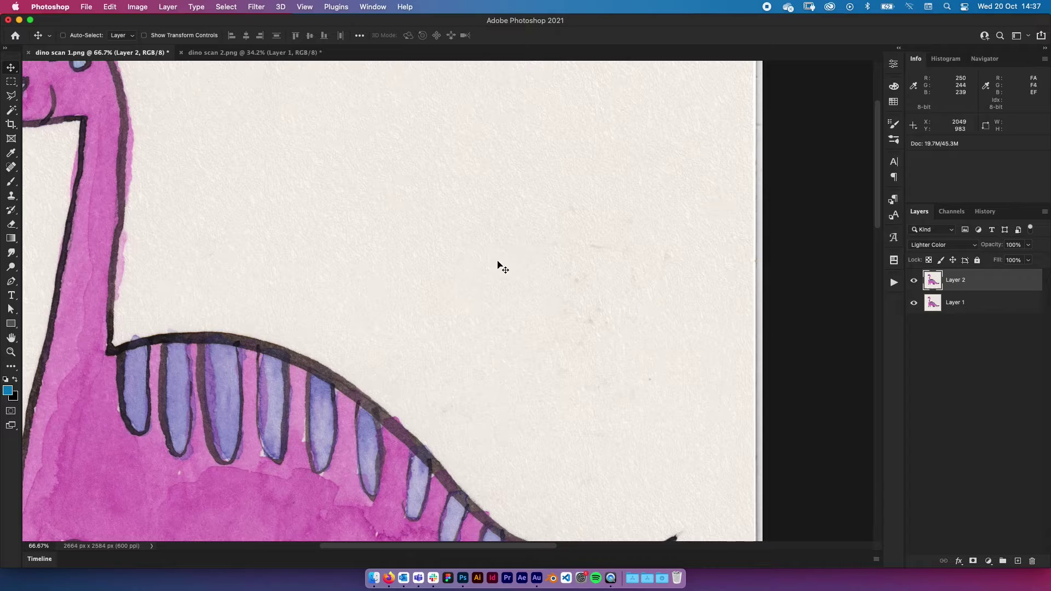
{"action": "scroll", "coordinate": [502, 267], "scroll_direction": "up", "scroll_amount": 5}
{"action": "scroll", "coordinate": [516, 345], "scroll_direction": "down", "scroll_amount": 10}
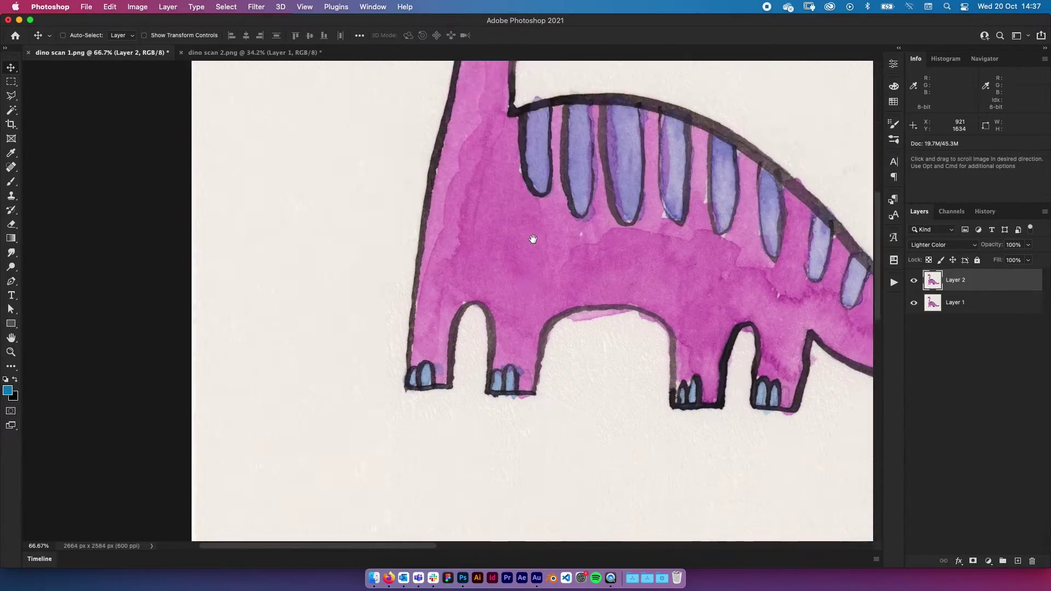
{"action": "scroll", "coordinate": [533, 239], "scroll_direction": "down", "scroll_amount": 5}
{"action": "scroll", "coordinate": [542, 291], "scroll_direction": "right", "scroll_amount": 8}
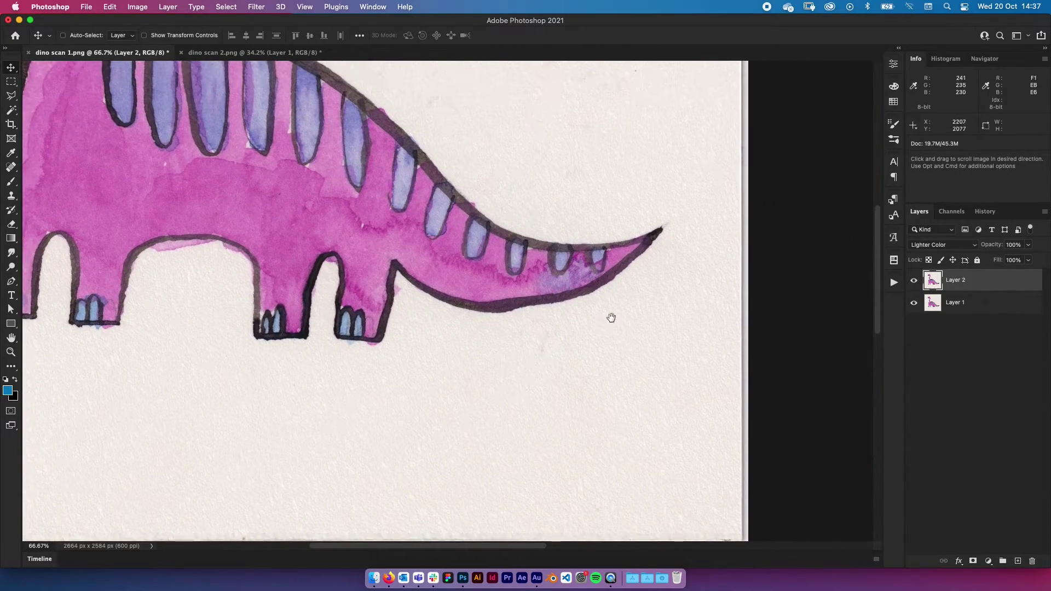
{"action": "scroll", "coordinate": [611, 318], "scroll_direction": "up", "scroll_amount": 10}
{"action": "scroll", "coordinate": [611, 317], "scroll_direction": "left", "scroll_amount": 5}
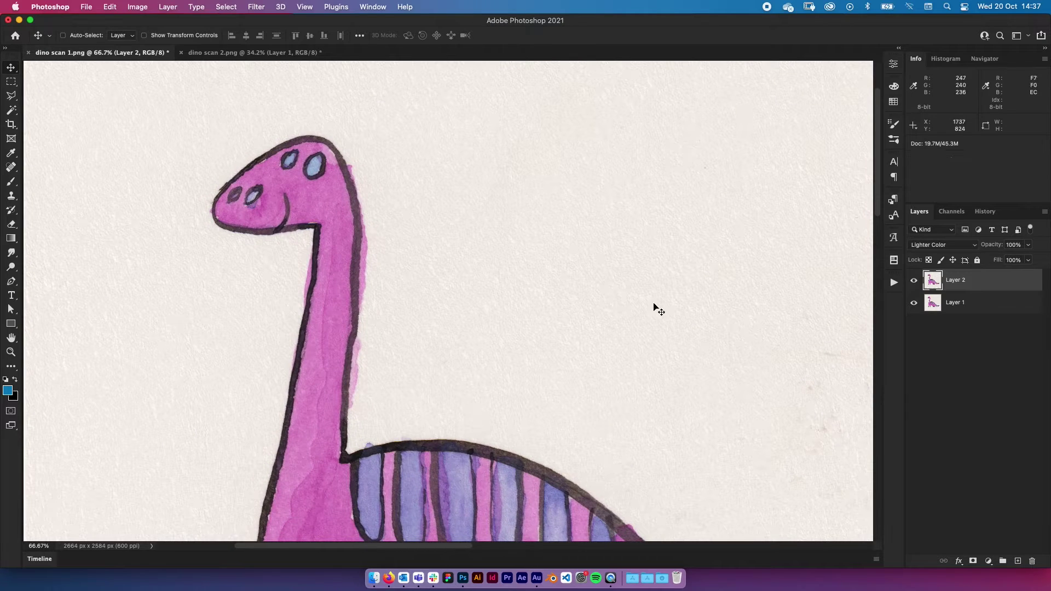
{"action": "scroll", "coordinate": [629, 296], "scroll_direction": "up", "scroll_amount": 2}
Merge Layer 2 down into Layer 1
{"action": "key", "text": "space"}
{"action": "key", "text": "BackSpace"}
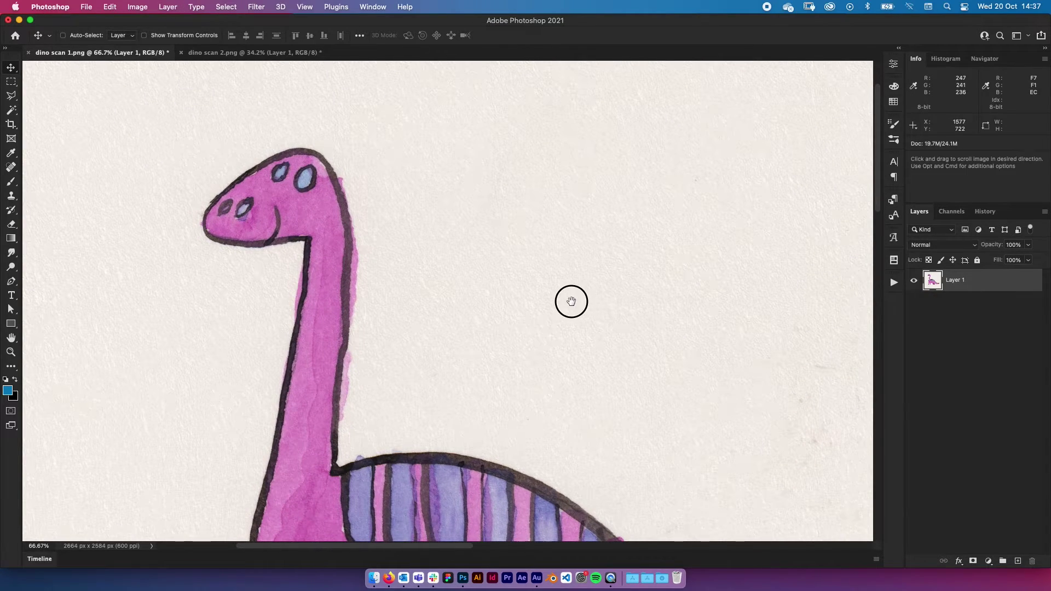
{"action": "scroll", "coordinate": [570, 301], "scroll_direction": "right", "scroll_amount": 2}
{"action": "key", "text": "super+minus"}
{"action": "key", "text": "super+minus"}
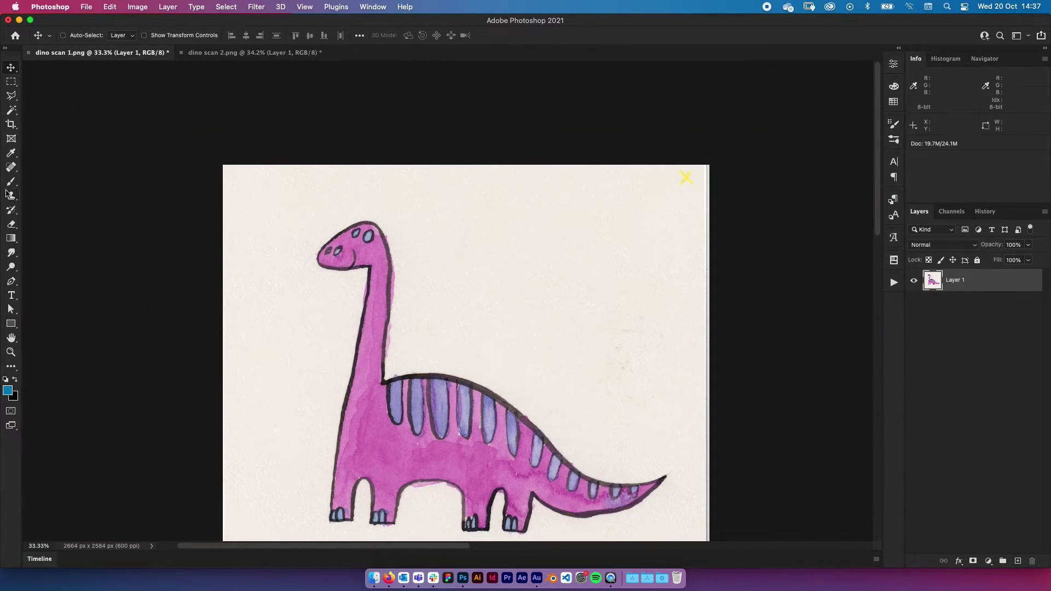
Remove the smudges and specks from the blank paper above the dinosaur's back with the Spot Healing Brush
{"action": "left_click", "coordinate": [11, 164]}
{"action": "left_click", "coordinate": [11, 164]}
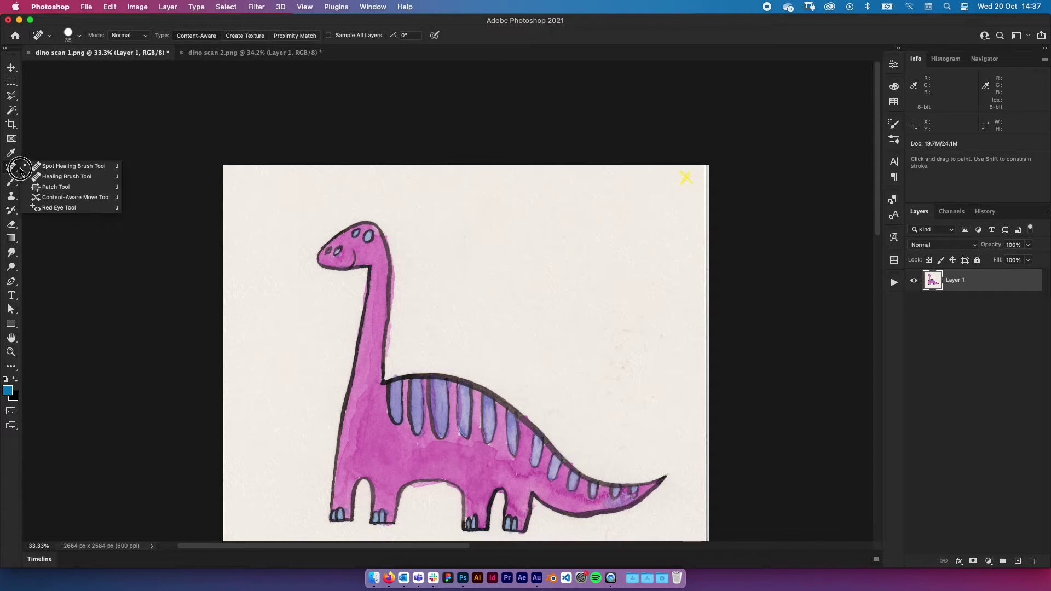
{"action": "left_click", "coordinate": [47, 162]}
{"action": "scroll", "coordinate": [547, 321], "scroll_direction": "right", "scroll_amount": 1}
{"action": "key", "text": "super+equal"}
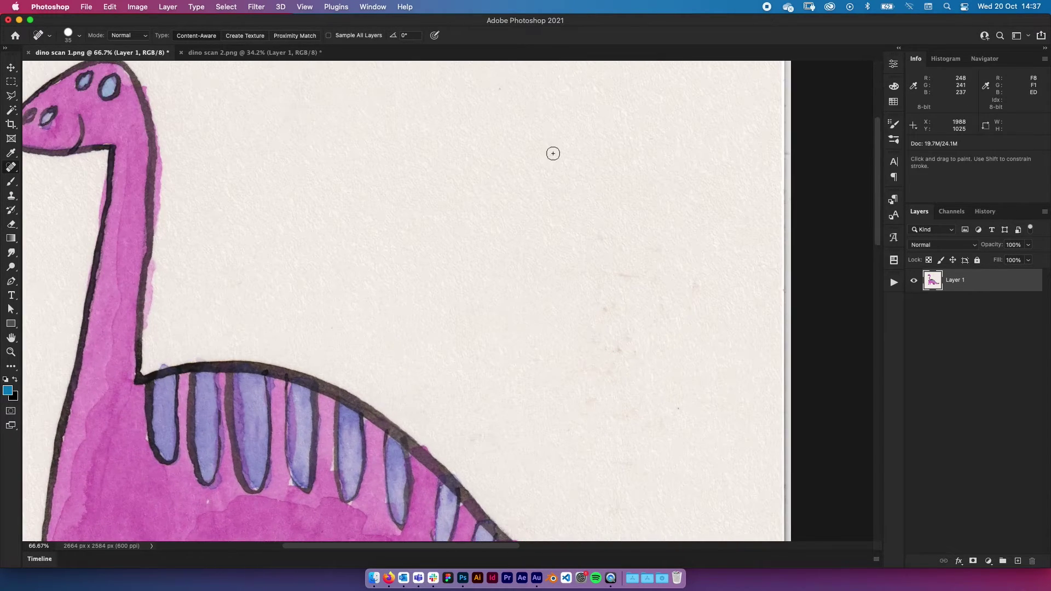
{"action": "scroll", "coordinate": [556, 219], "scroll_direction": "right", "scroll_amount": 2}
{"action": "scroll", "coordinate": [558, 267], "scroll_direction": "right", "scroll_amount": 1}
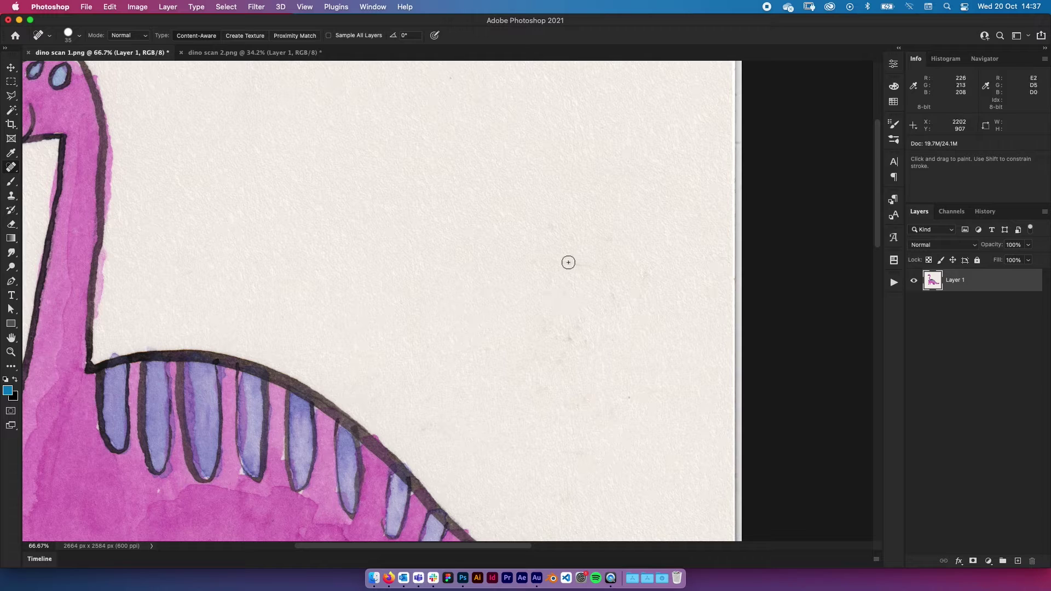
{"action": "left_click", "coordinate": [644, 279]}
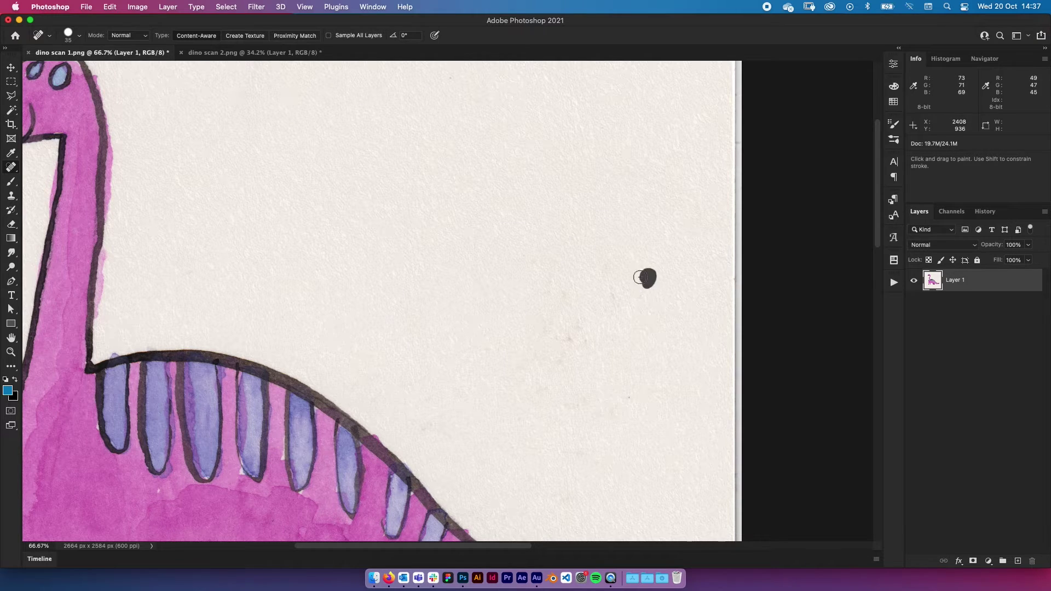
{"action": "left_click_drag", "start_coordinate": [608, 284], "coordinate": [608, 320]}
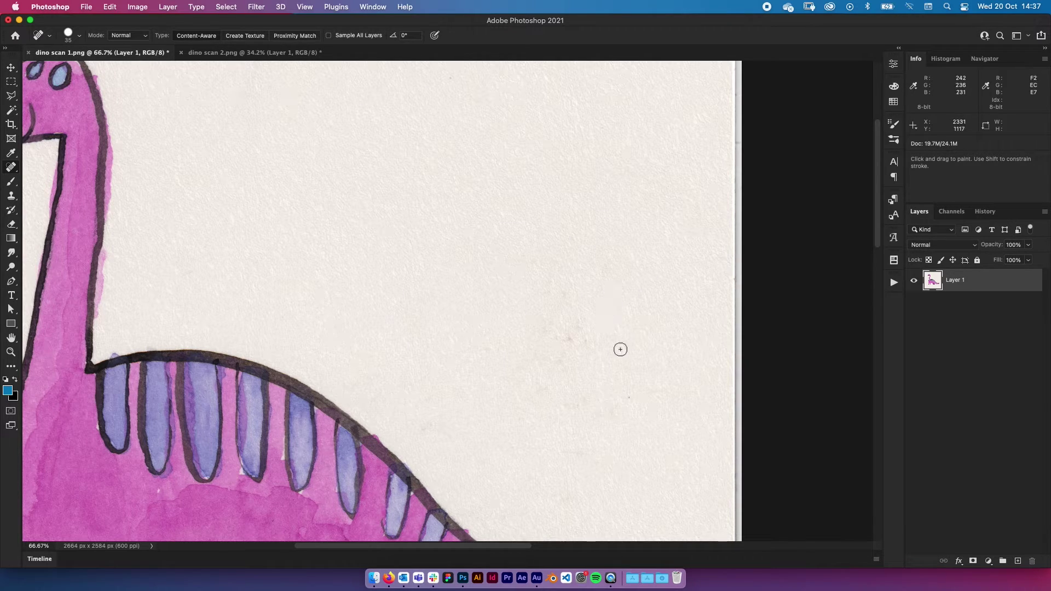
{"action": "left_click", "coordinate": [546, 383]}
{"action": "left_click", "coordinate": [586, 341]}
{"action": "left_click", "coordinate": [558, 268]}
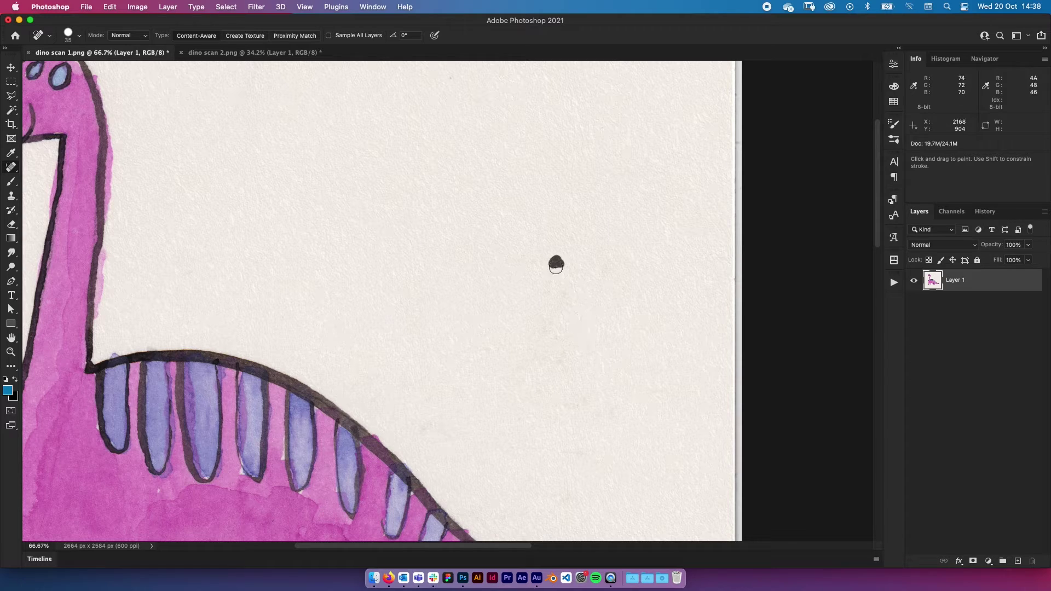
{"action": "left_click_drag", "start_coordinate": [567, 351], "coordinate": [555, 371]}
Heal away the yellow cross in the painting's upper-right corner
{"action": "left_click_drag", "start_coordinate": [424, 431], "coordinate": [520, 472]}
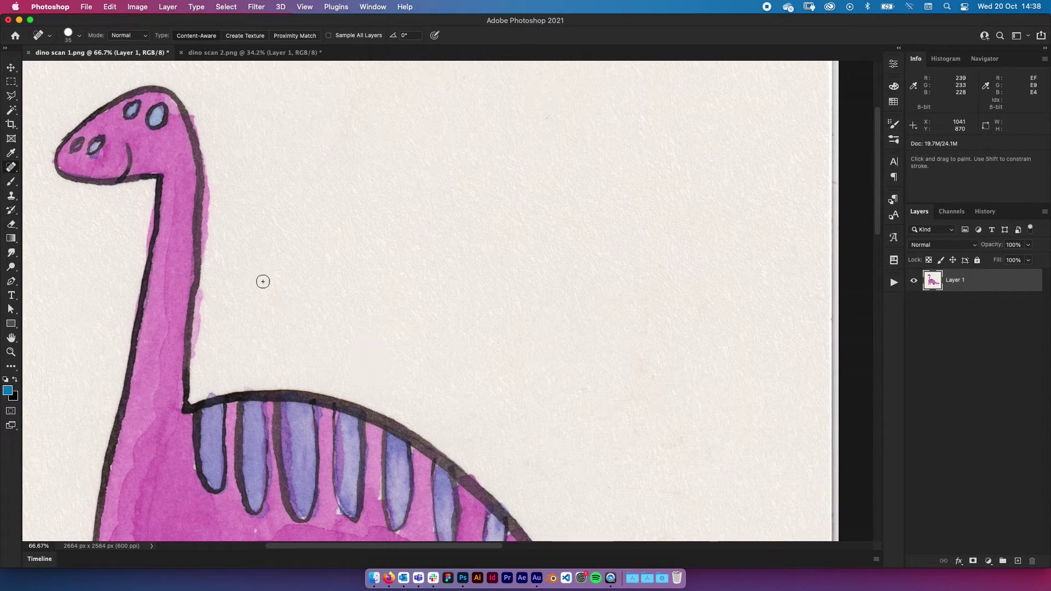
{"action": "scroll", "coordinate": [262, 281], "scroll_direction": "left", "scroll_amount": 5}
{"action": "scroll", "coordinate": [263, 281], "scroll_direction": "up", "scroll_amount": 5}
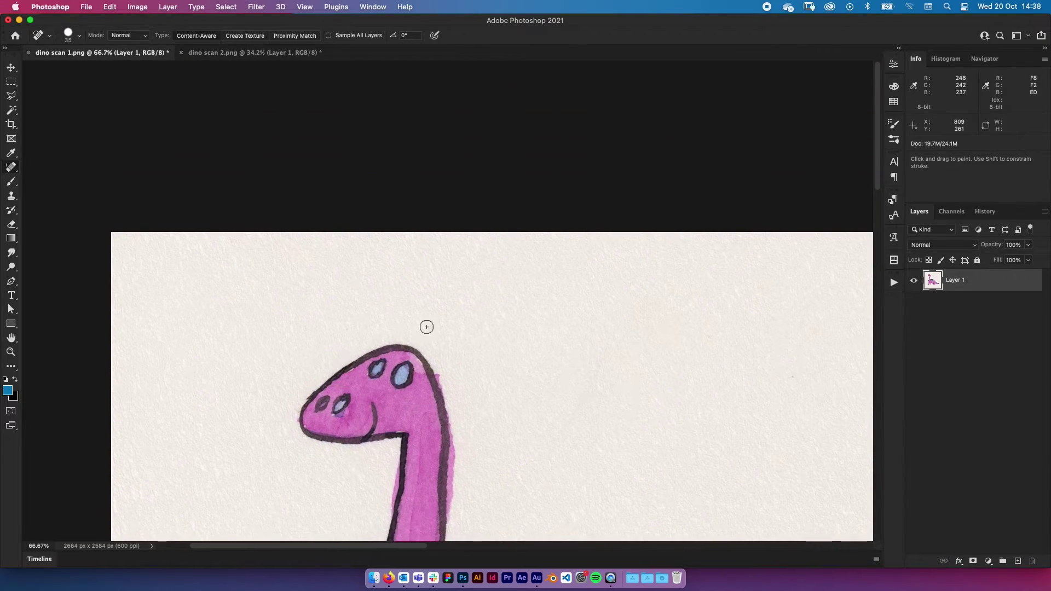
{"action": "scroll", "coordinate": [427, 327], "scroll_direction": "right", "scroll_amount": 10}
{"action": "left_click_drag", "start_coordinate": [631, 226], "coordinate": [634, 247]}
{"action": "left_click_drag", "start_coordinate": [331, 434], "coordinate": [453, 416]}
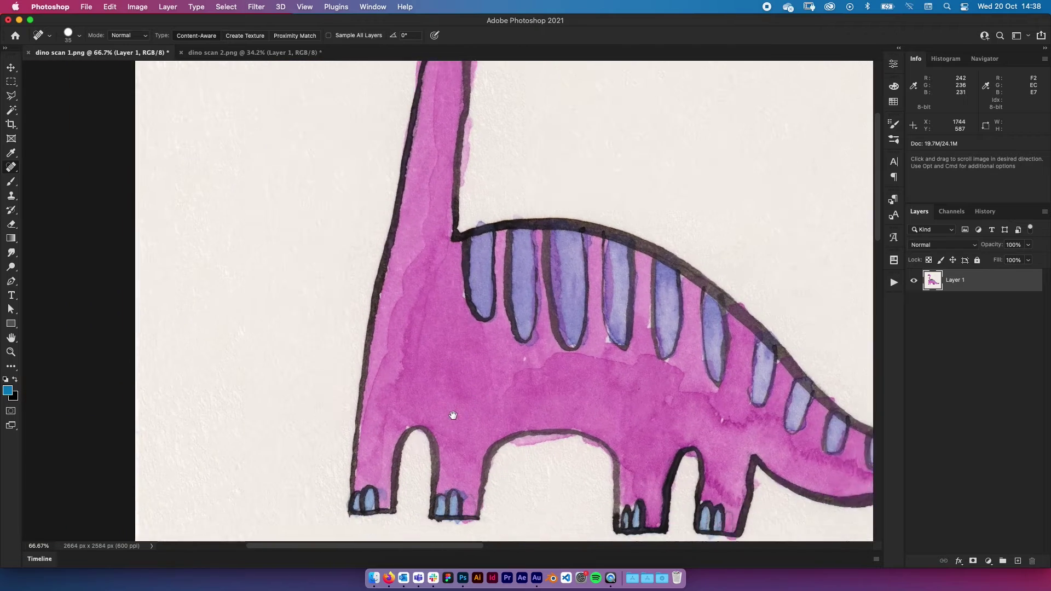
Heal away the yellow cross in the painting's lower-left corner
{"action": "scroll", "coordinate": [458, 410], "scroll_direction": "down", "scroll_amount": 10}
{"action": "scroll", "coordinate": [458, 410], "scroll_direction": "left", "scroll_amount": 7}
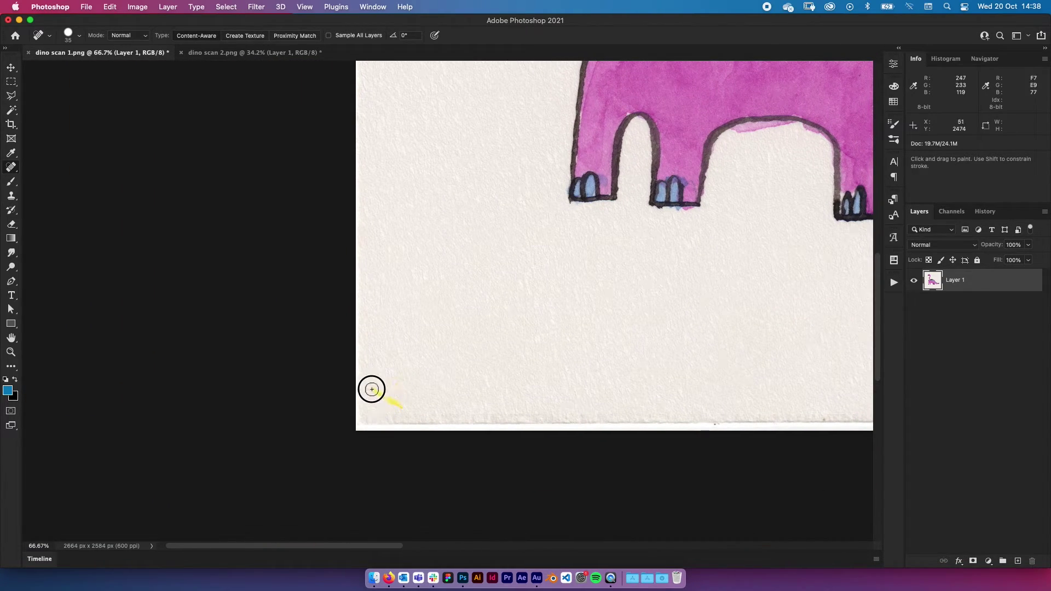
{"action": "left_click_drag", "start_coordinate": [372, 389], "coordinate": [408, 412]}
{"action": "scroll", "coordinate": [413, 383], "scroll_direction": "up", "scroll_amount": 8}
{"action": "scroll", "coordinate": [412, 383], "scroll_direction": "right", "scroll_amount": 8}
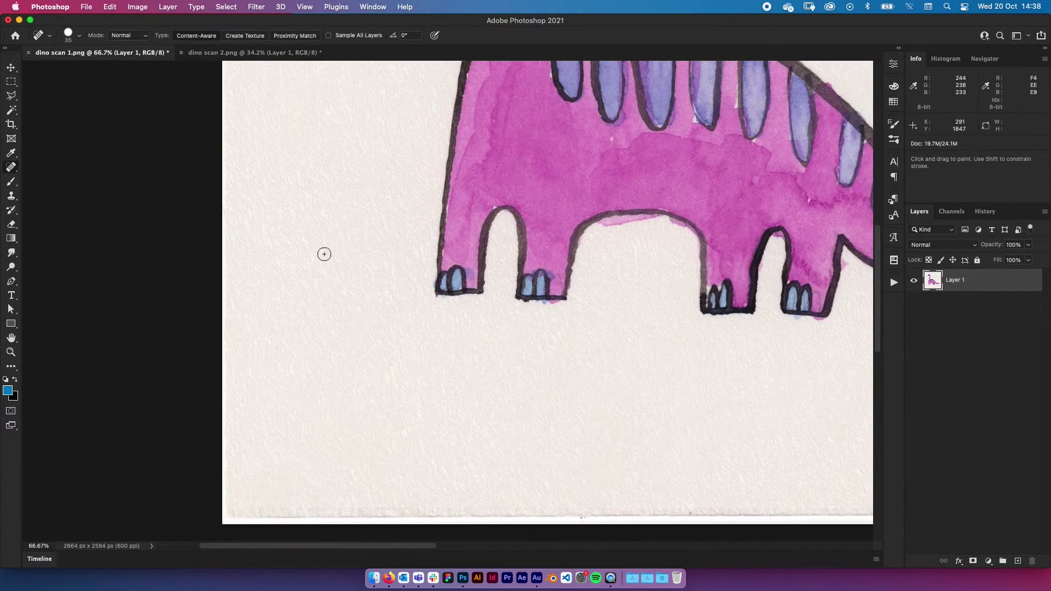
Heal the faint smudge on the paper just below the dinosaur's tail
{"action": "scroll", "coordinate": [430, 362], "scroll_direction": "right", "scroll_amount": 15}
{"action": "scroll", "coordinate": [429, 361], "scroll_direction": "down", "scroll_amount": 3}
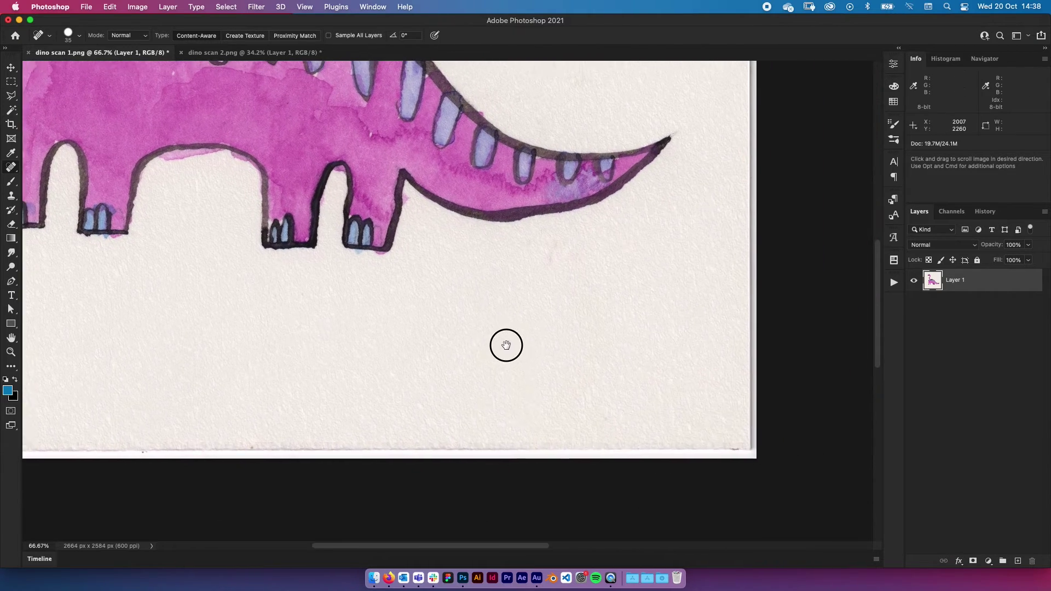
{"action": "scroll", "coordinate": [505, 345], "scroll_direction": "up", "scroll_amount": 2}
{"action": "scroll", "coordinate": [506, 345], "scroll_direction": "right", "scroll_amount": 4}
{"action": "left_click_drag", "start_coordinate": [536, 272], "coordinate": [521, 270]}
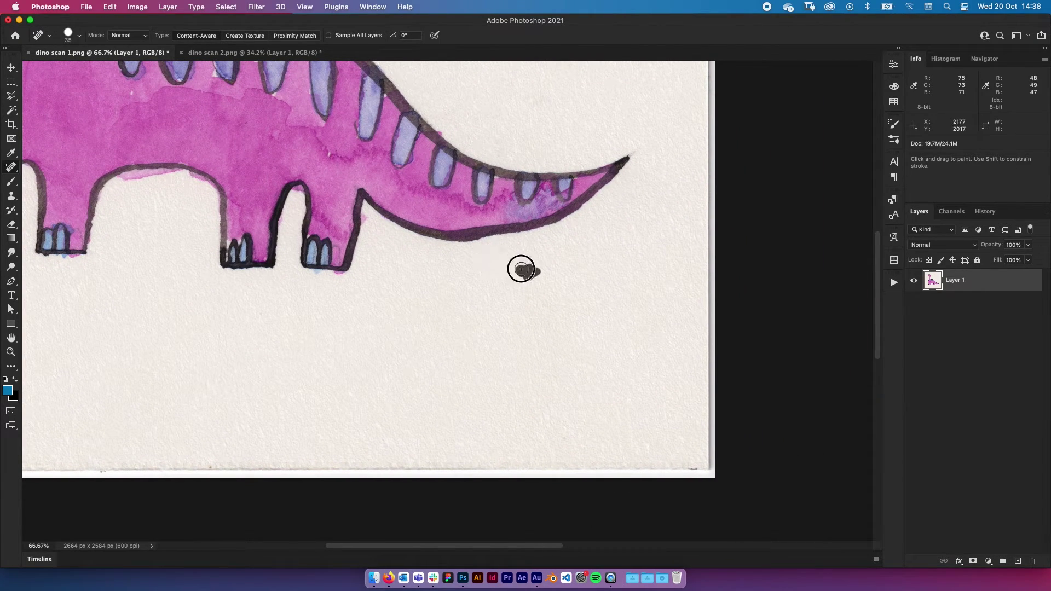
Touch up a small blemish on the dinosaur's pink body between the stripes and the hind legs
{"action": "scroll", "coordinate": [586, 378], "scroll_direction": "up", "scroll_amount": 10}
{"action": "scroll", "coordinate": [586, 378], "scroll_direction": "left", "scroll_amount": 4}
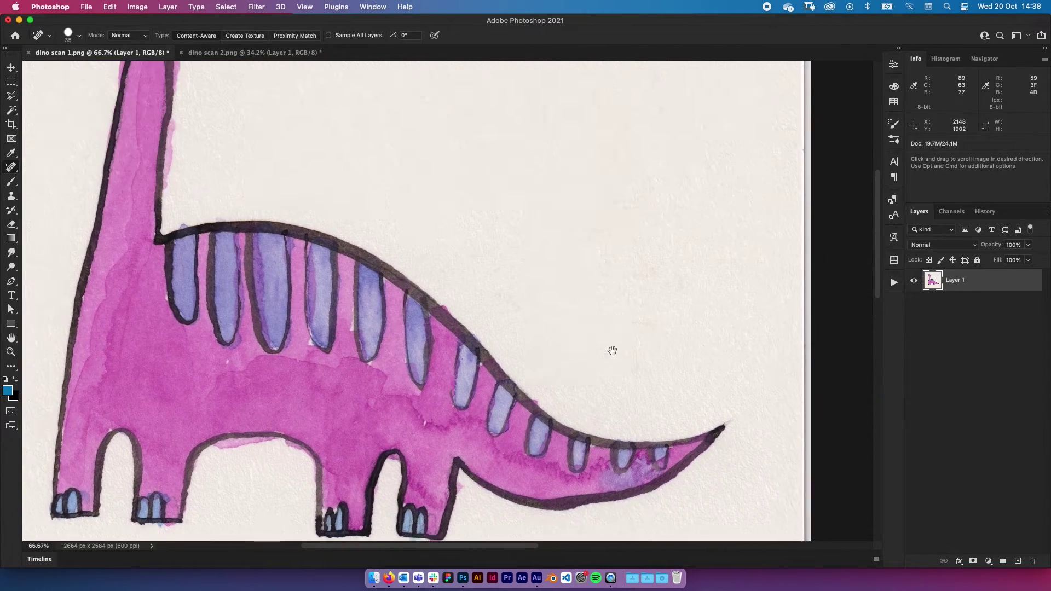
{"action": "scroll", "coordinate": [612, 351], "scroll_direction": "up", "scroll_amount": 2}
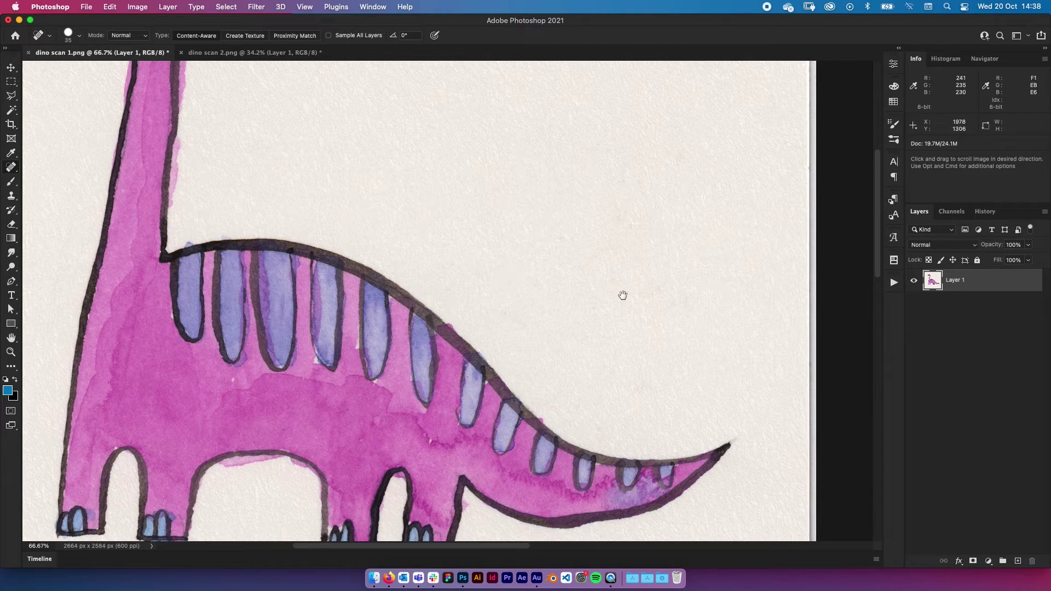
{"action": "scroll", "coordinate": [598, 307], "scroll_direction": "left", "scroll_amount": 3}
{"action": "scroll", "coordinate": [598, 307], "scroll_direction": "up", "scroll_amount": 1}
{"action": "scroll", "coordinate": [598, 202], "scroll_direction": "left", "scroll_amount": 5}
{"action": "scroll", "coordinate": [598, 202], "scroll_direction": "down", "scroll_amount": 2}
{"action": "scroll", "coordinate": [563, 151], "scroll_direction": "right", "scroll_amount": 2}
{"action": "scroll", "coordinate": [562, 151], "scroll_direction": "down", "scroll_amount": 3}
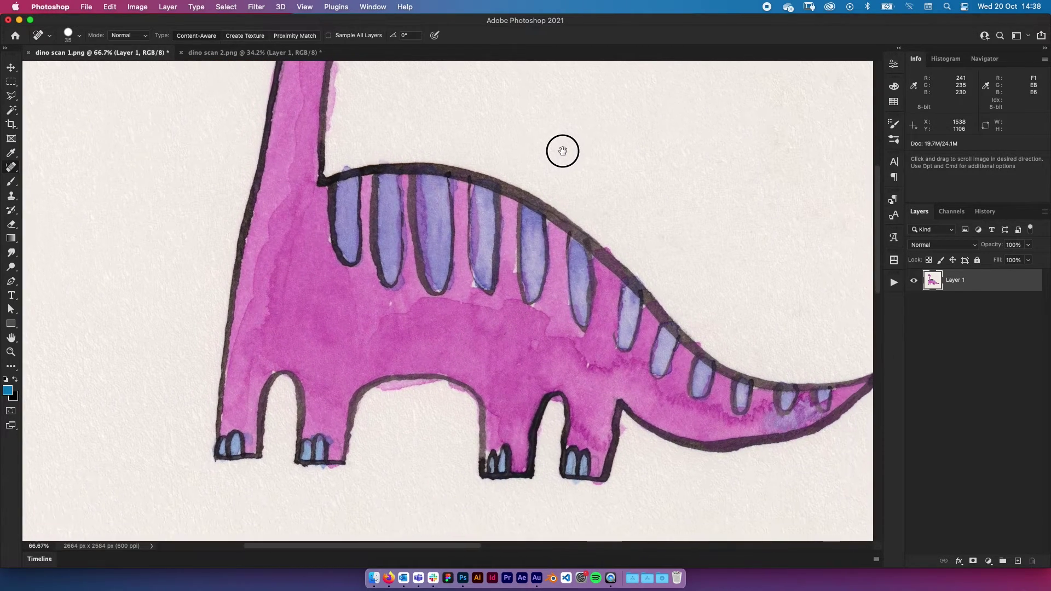
{"action": "scroll", "coordinate": [562, 151], "scroll_direction": "down", "scroll_amount": 1}
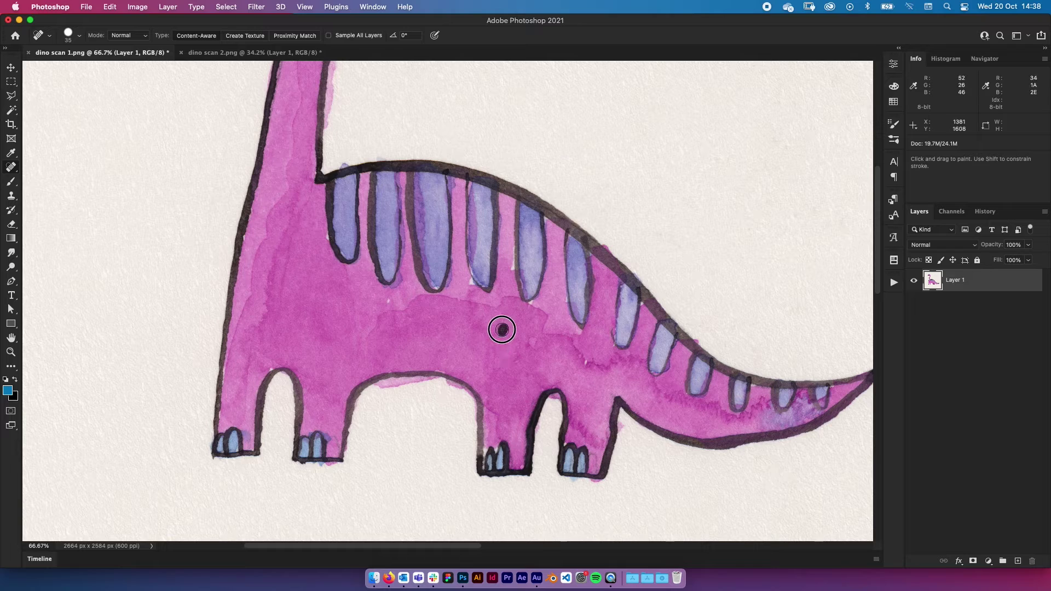
Check the cleaned-up painting from the body to the head, ending with the whole image fitted in view
{"action": "scroll", "coordinate": [499, 312], "scroll_direction": "up", "scroll_amount": 6}
{"action": "scroll", "coordinate": [500, 312], "scroll_direction": "left", "scroll_amount": 2}
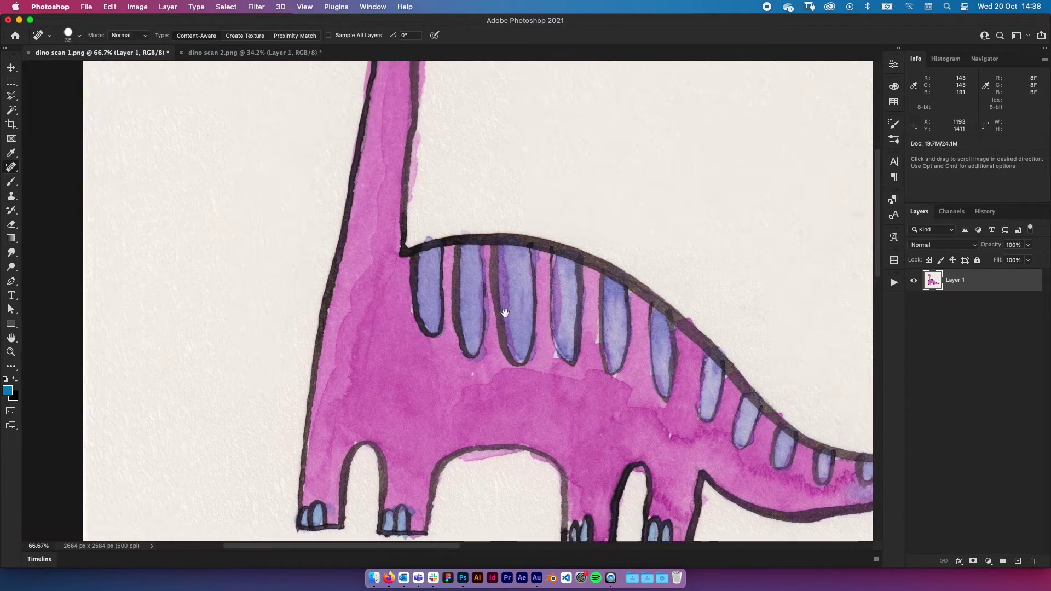
{"action": "scroll", "coordinate": [533, 276], "scroll_direction": "up", "scroll_amount": 2}
{"action": "scroll", "coordinate": [534, 276], "scroll_direction": "right", "scroll_amount": 4}
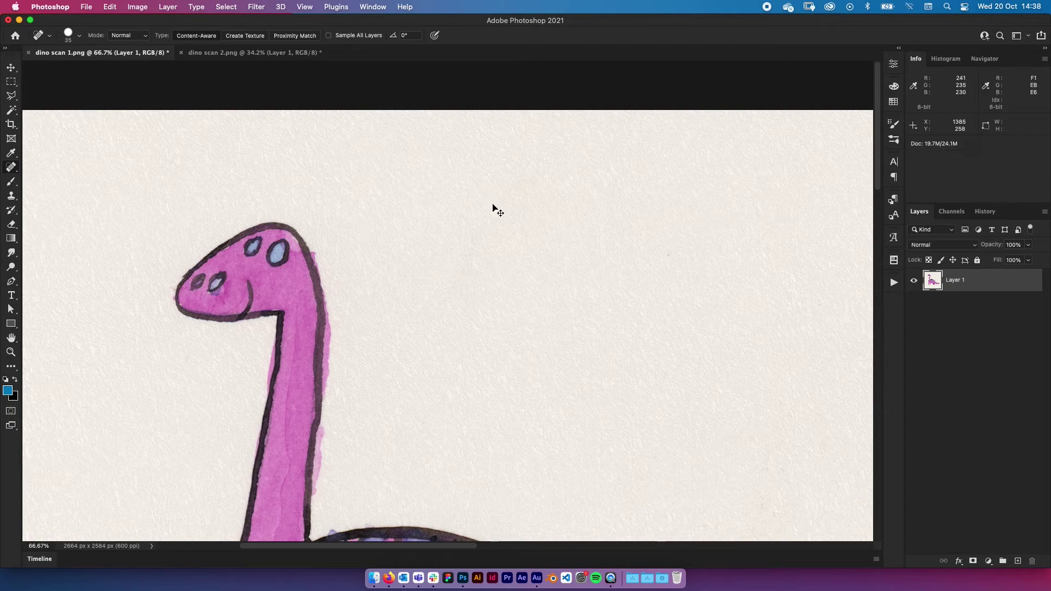
{"action": "key", "text": "super+0"}
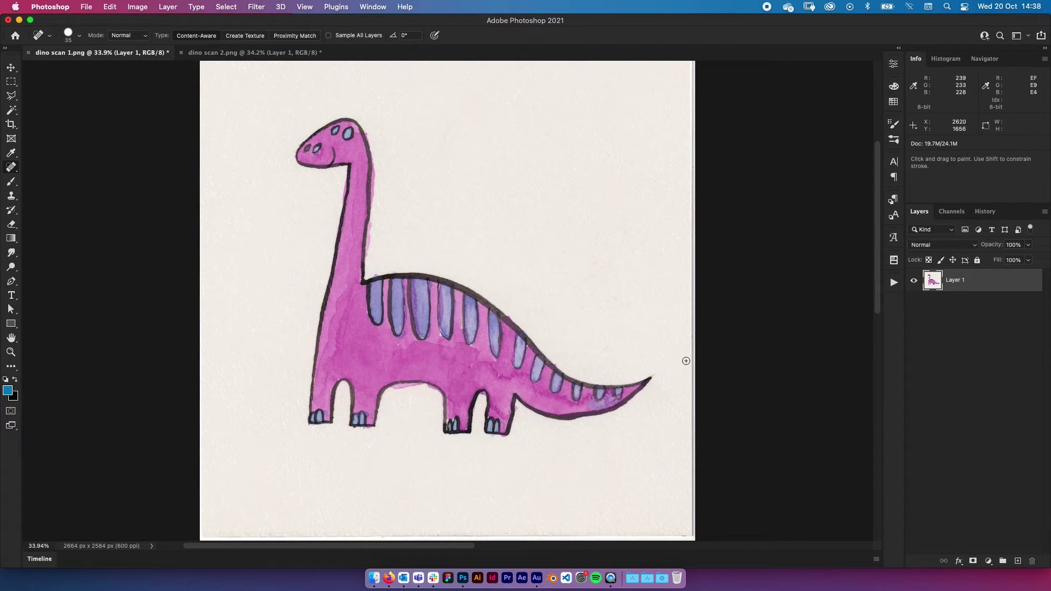
Crop the painting slightly on all four sides to 2582 x 2470 px, trimming off the uneven scan edges
{"action": "key", "text": "c"}
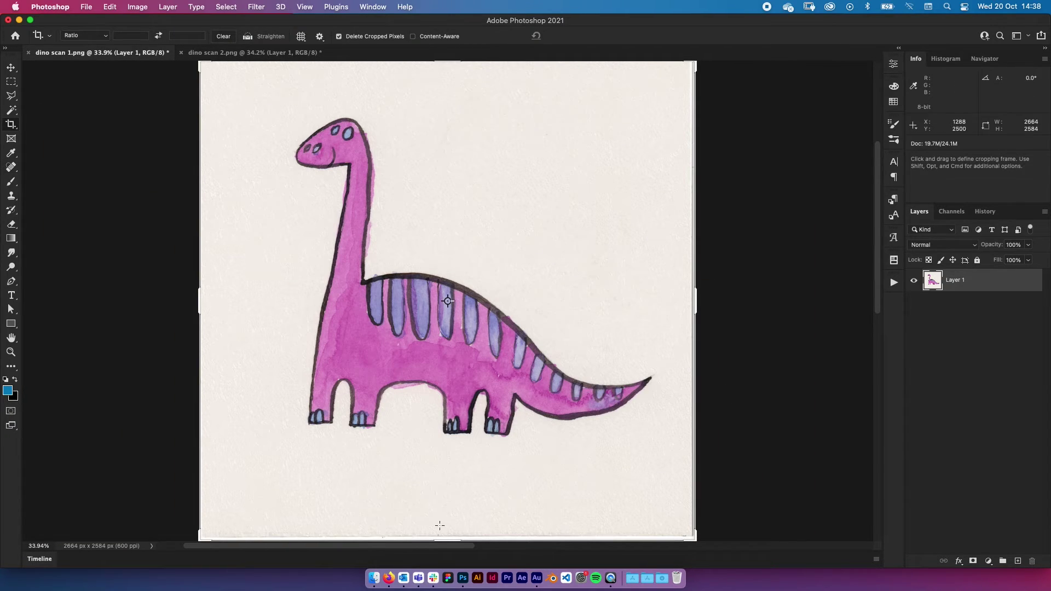
{"action": "left_click_drag", "start_coordinate": [446, 539], "coordinate": [446, 526]}
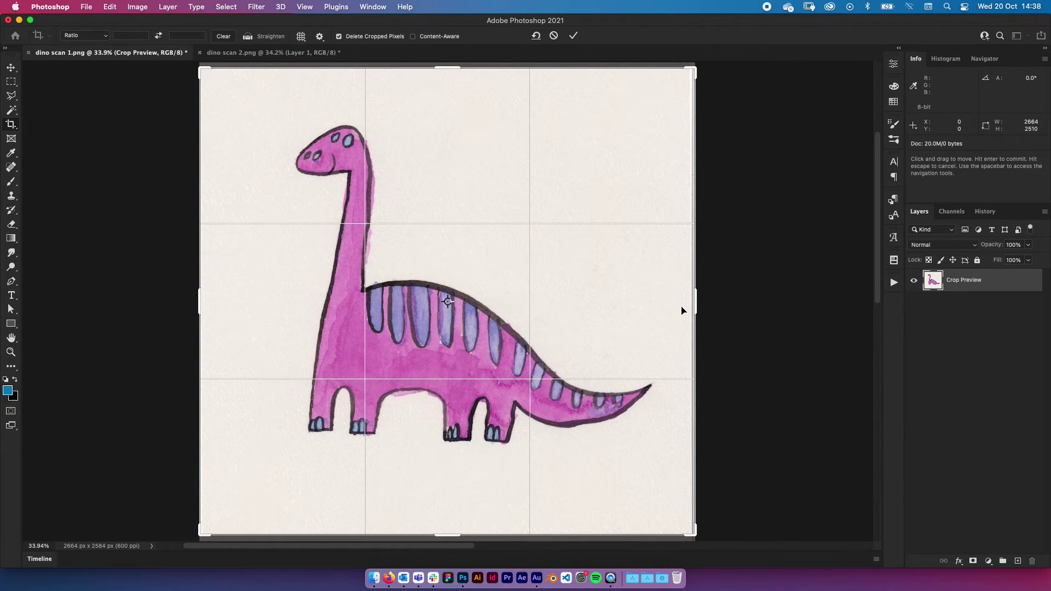
{"action": "left_click_drag", "start_coordinate": [694, 300], "coordinate": [690, 301]}
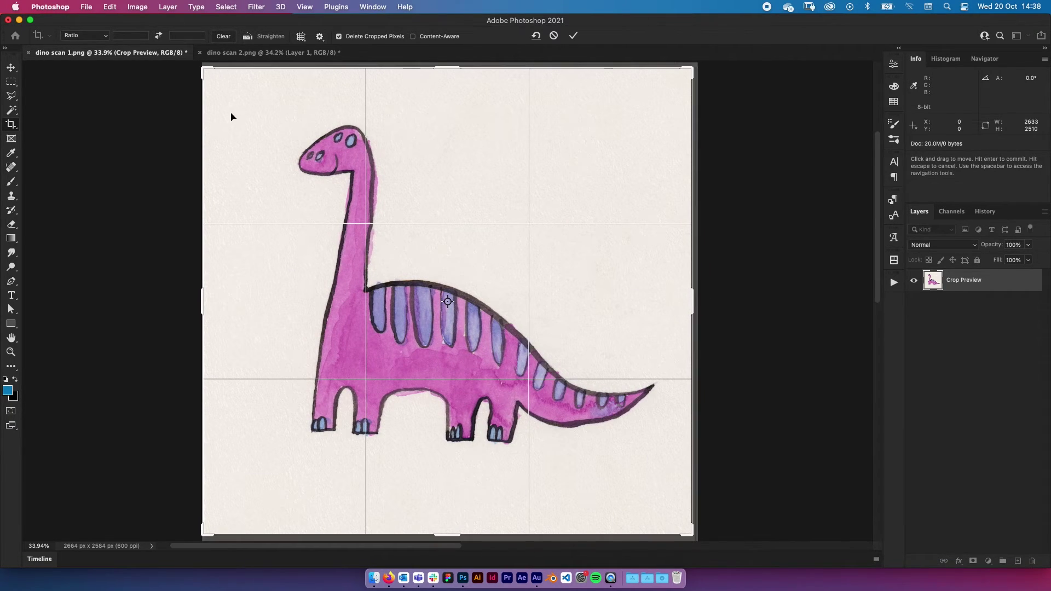
{"action": "mouse_move", "coordinate": [205, 317]}
{"action": "left_mouse_down"}
{"action": "mouse_move", "coordinate": [202, 305]}
{"action": "mouse_move", "coordinate": [212, 304]}
{"action": "left_mouse_up"}
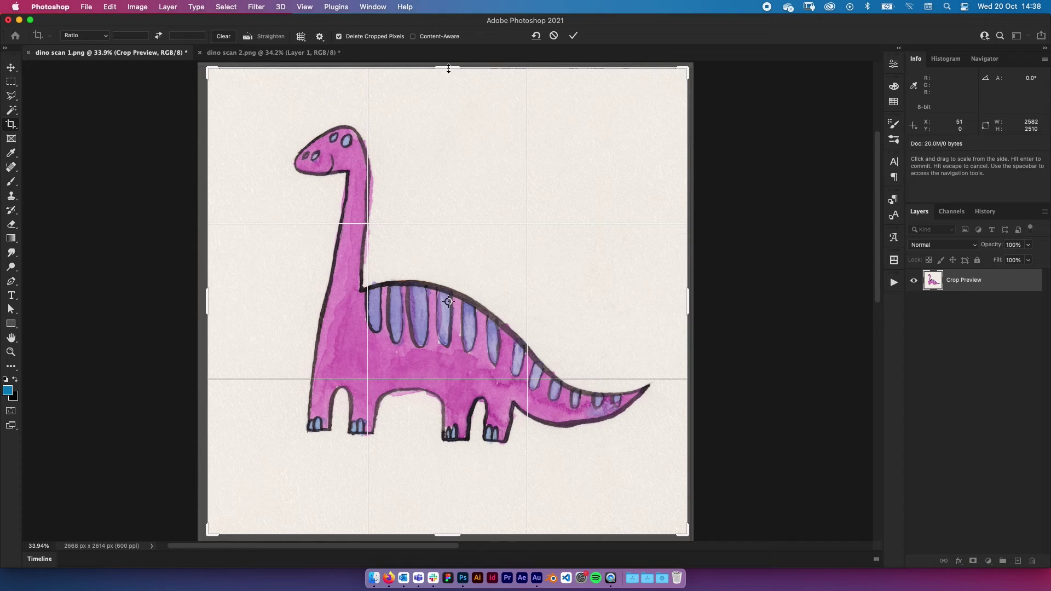
{"action": "left_click_drag", "start_coordinate": [448, 69], "coordinate": [448, 75]}
{"action": "key", "text": "Return"}
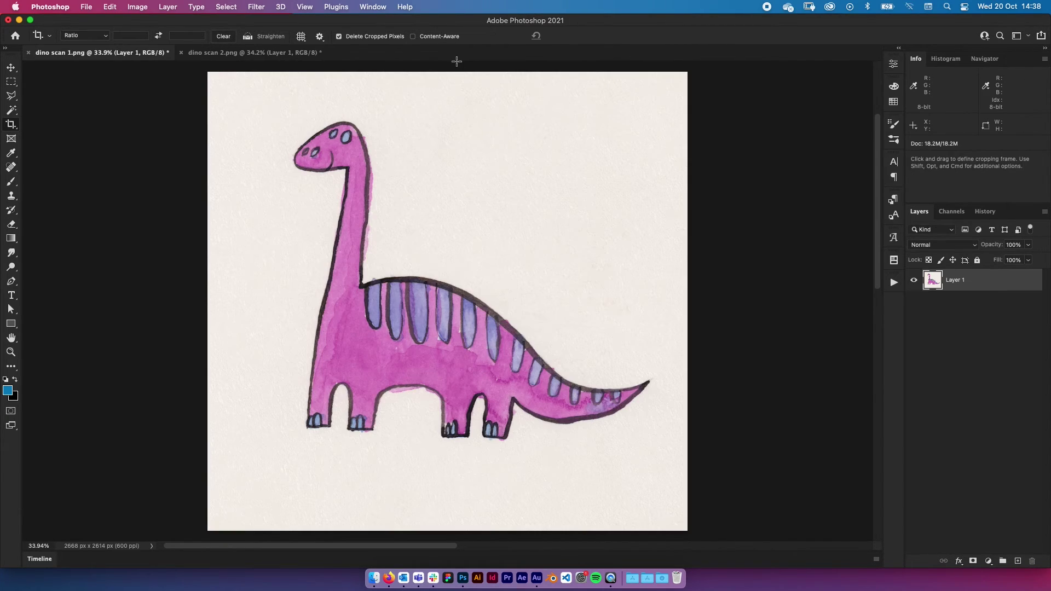
Add a Levels adjustment layer above the painting and set its white input level to 230 to whiten the paper background
{"action": "key", "text": "v"}
{"action": "left_click", "coordinate": [989, 561]}
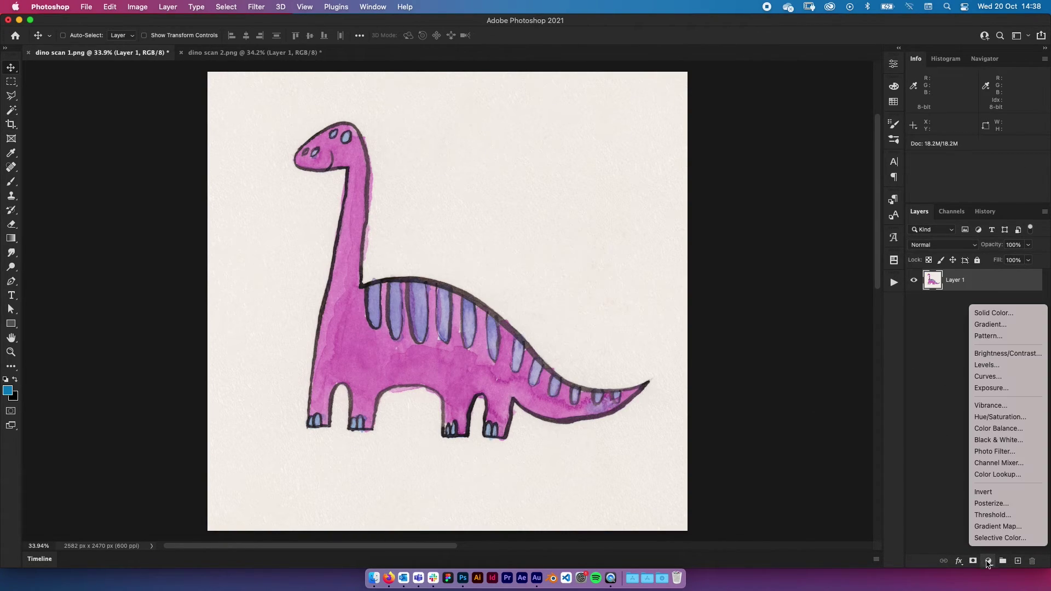
{"action": "left_click", "coordinate": [991, 365]}
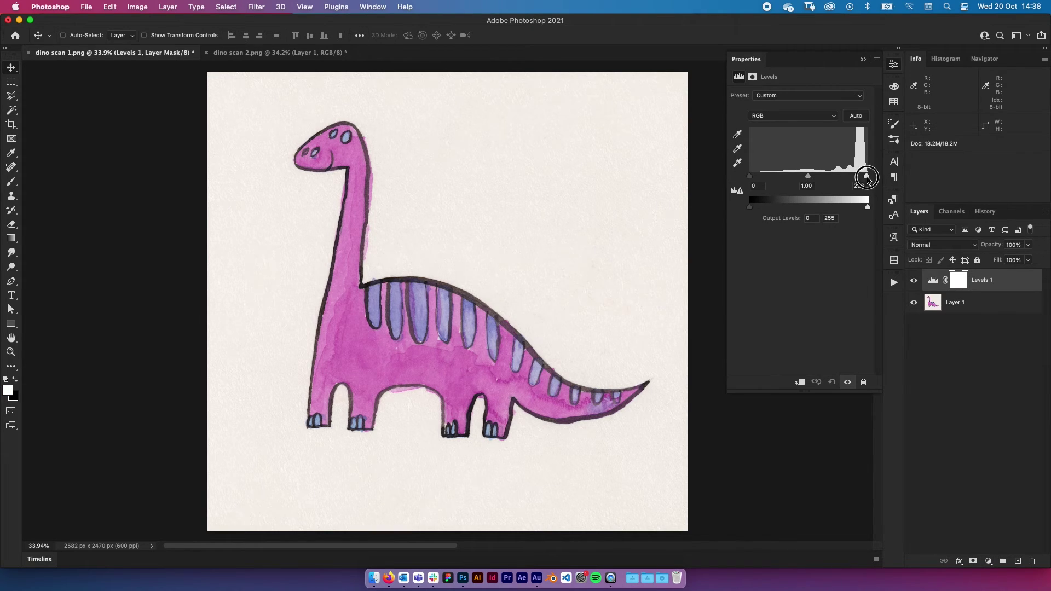
{"action": "left_click_drag", "start_coordinate": [867, 179], "coordinate": [858, 183]}
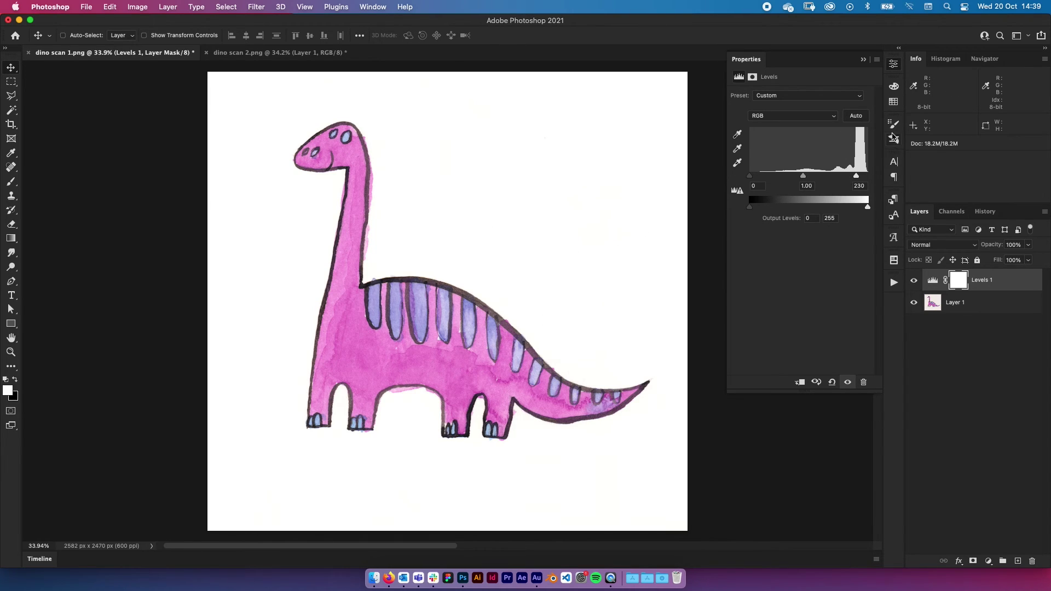
{"action": "left_click", "coordinate": [703, 353]}
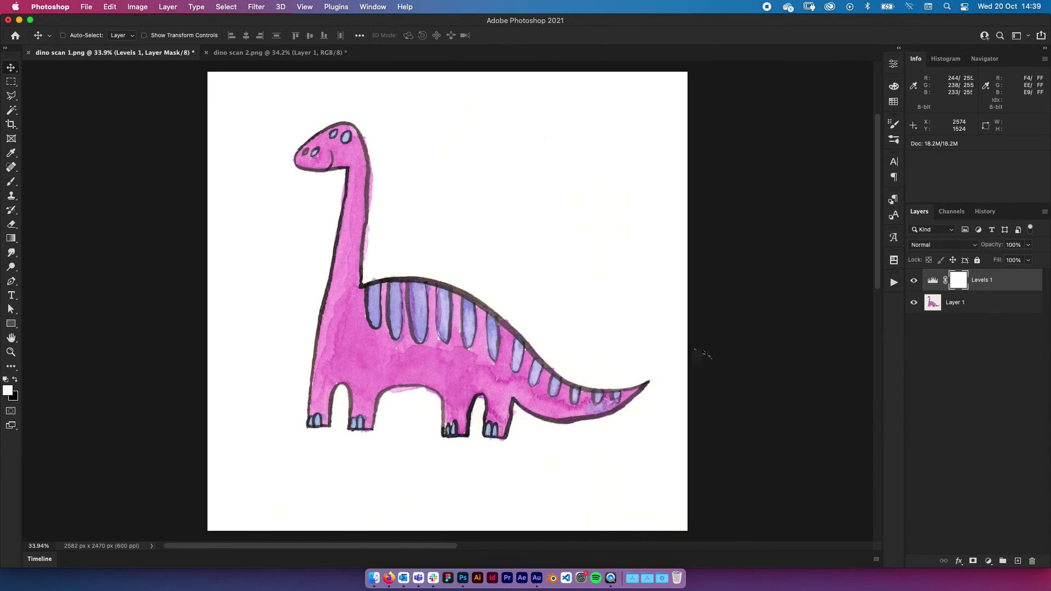